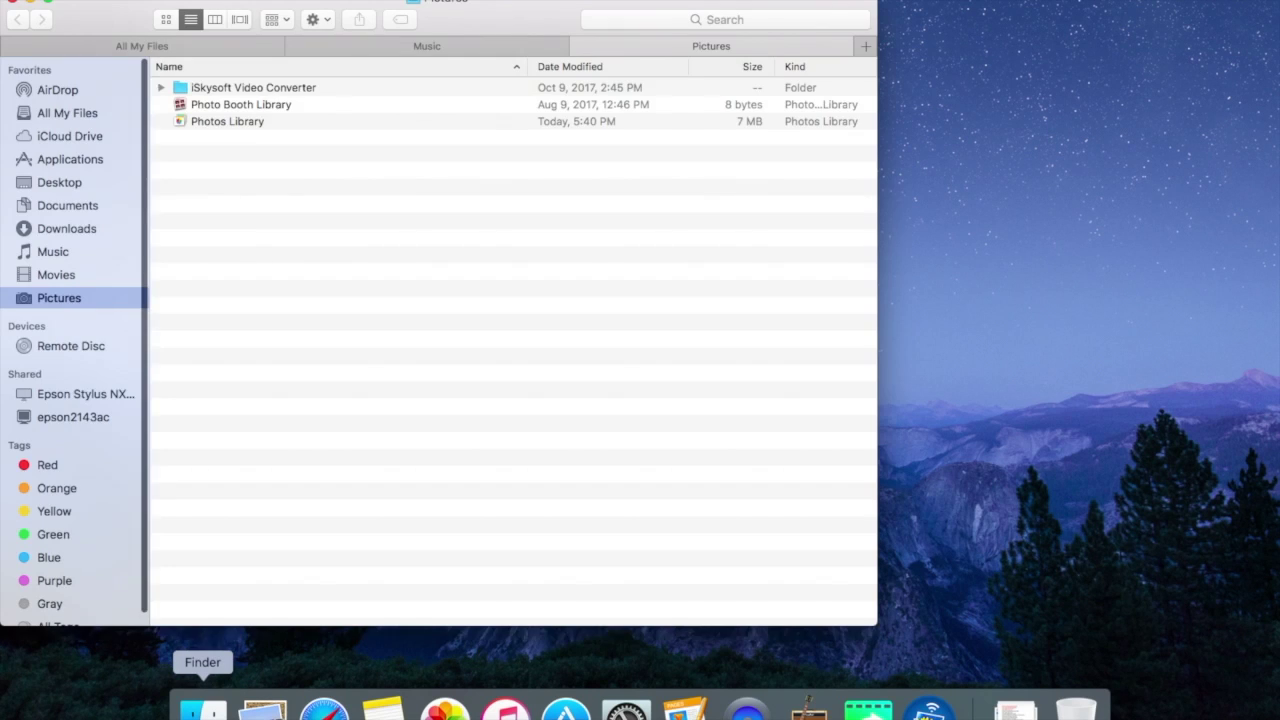
Launch Audio MIDI Setup from Applications › Utilities in Finder.
{"action": "left_click", "coordinate": [70, 162]}
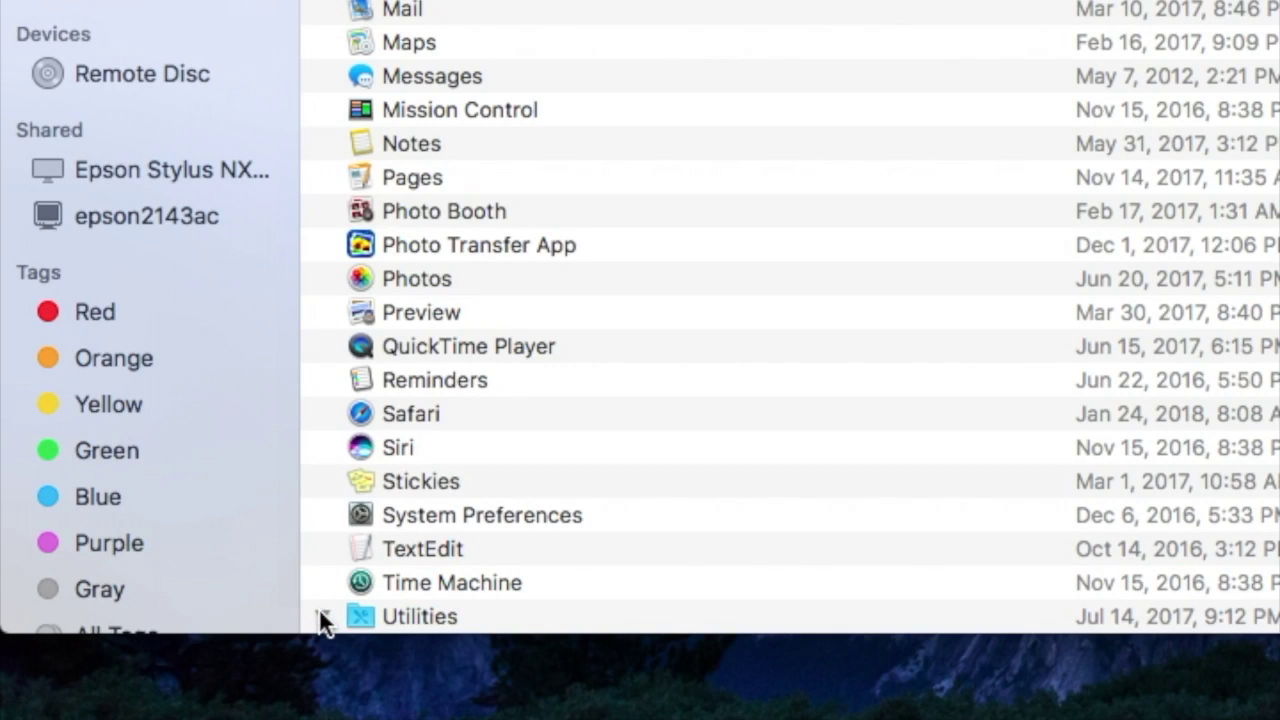
{"action": "scroll", "coordinate": [729, 183], "scroll_direction": "down", "scroll_amount": 10}
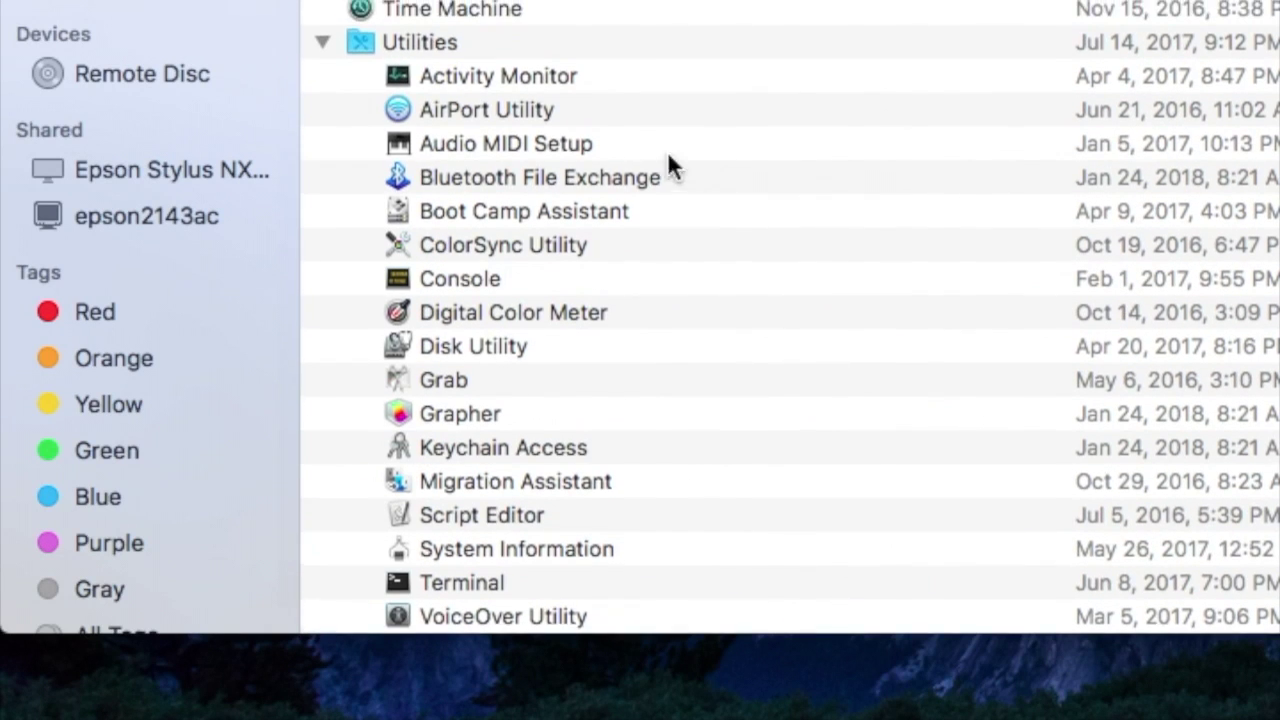
{"action": "double_click", "coordinate": [667, 132]}
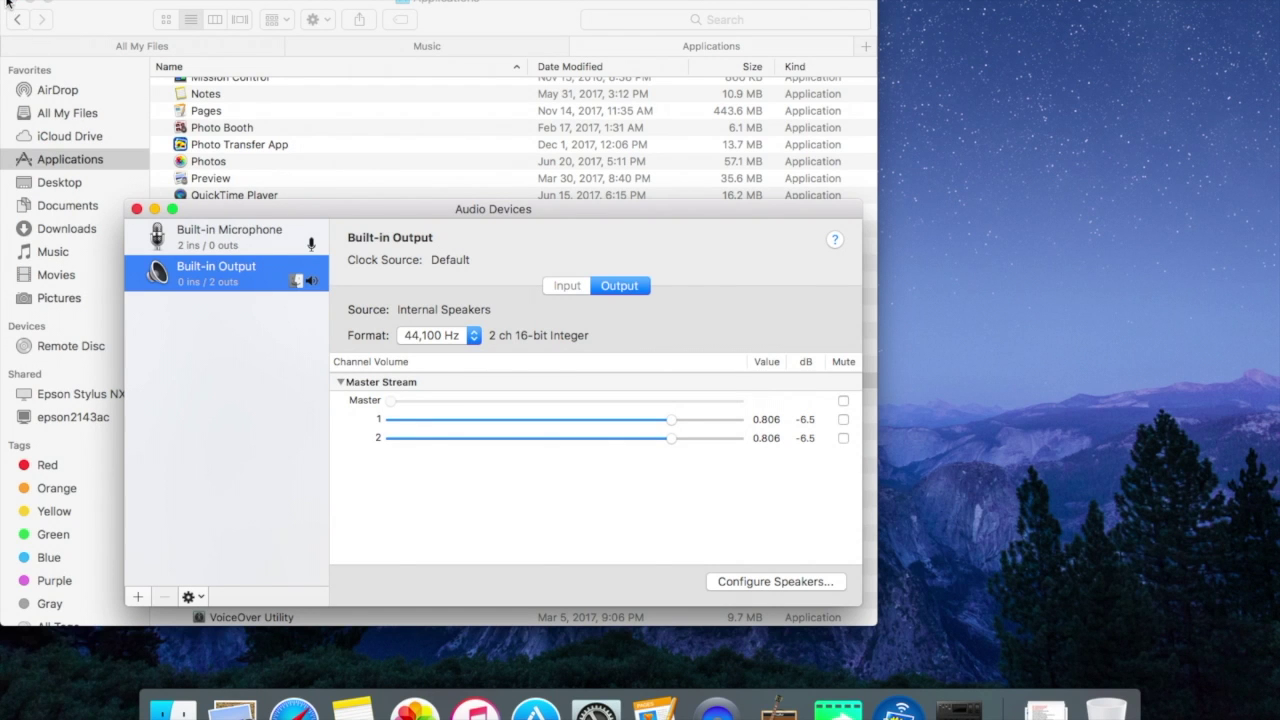
Close the Finder window, leaving Audio MIDI Setup showing the CEntrance MicPort Pro devices.
{"action": "left_click", "coordinate": [13, 3]}
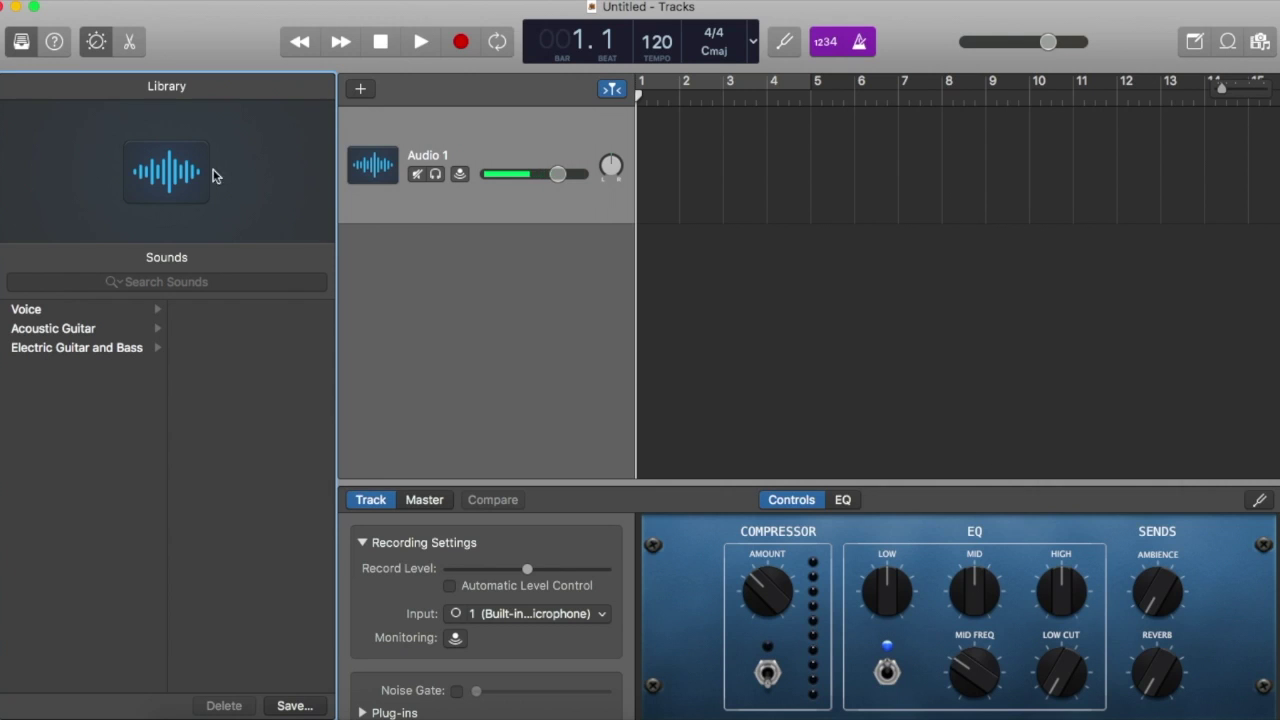
In GarageBand's Audio/MIDI preferences, choose CEntrance MicPort Pro as the audio device.
{"action": "left_click", "coordinate": [83, 3]}
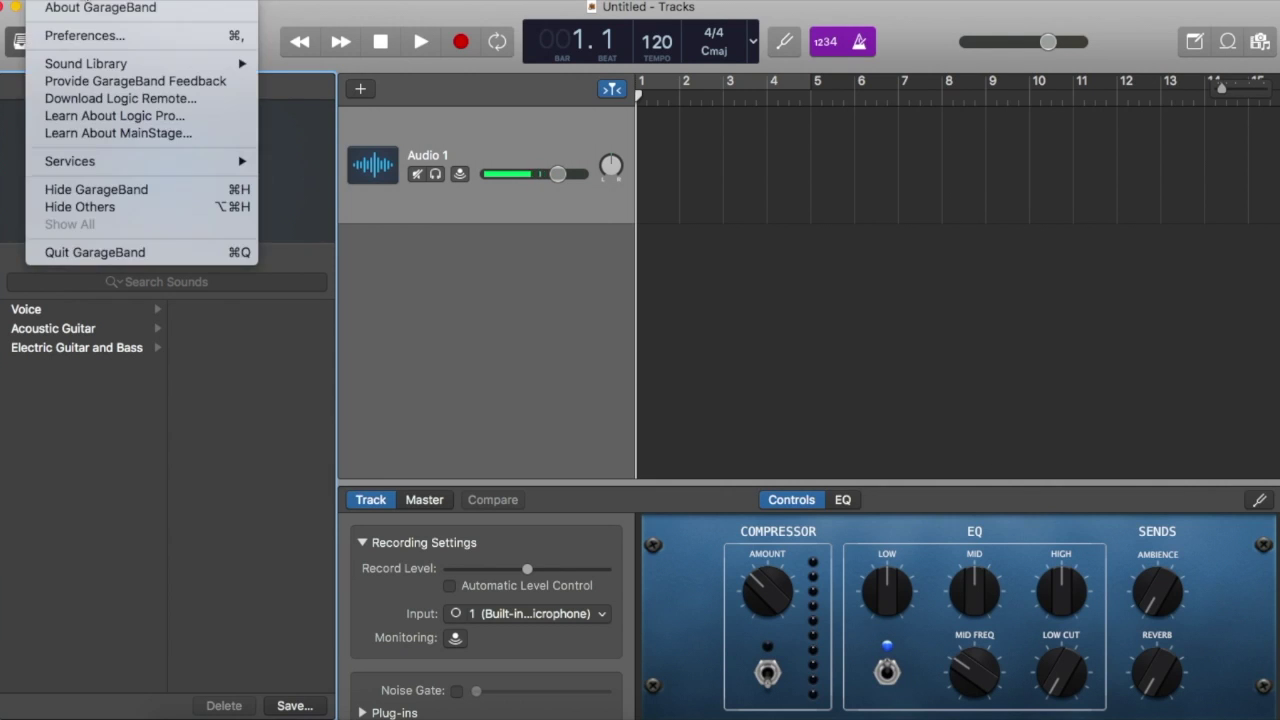
{"action": "left_click", "coordinate": [85, 35]}
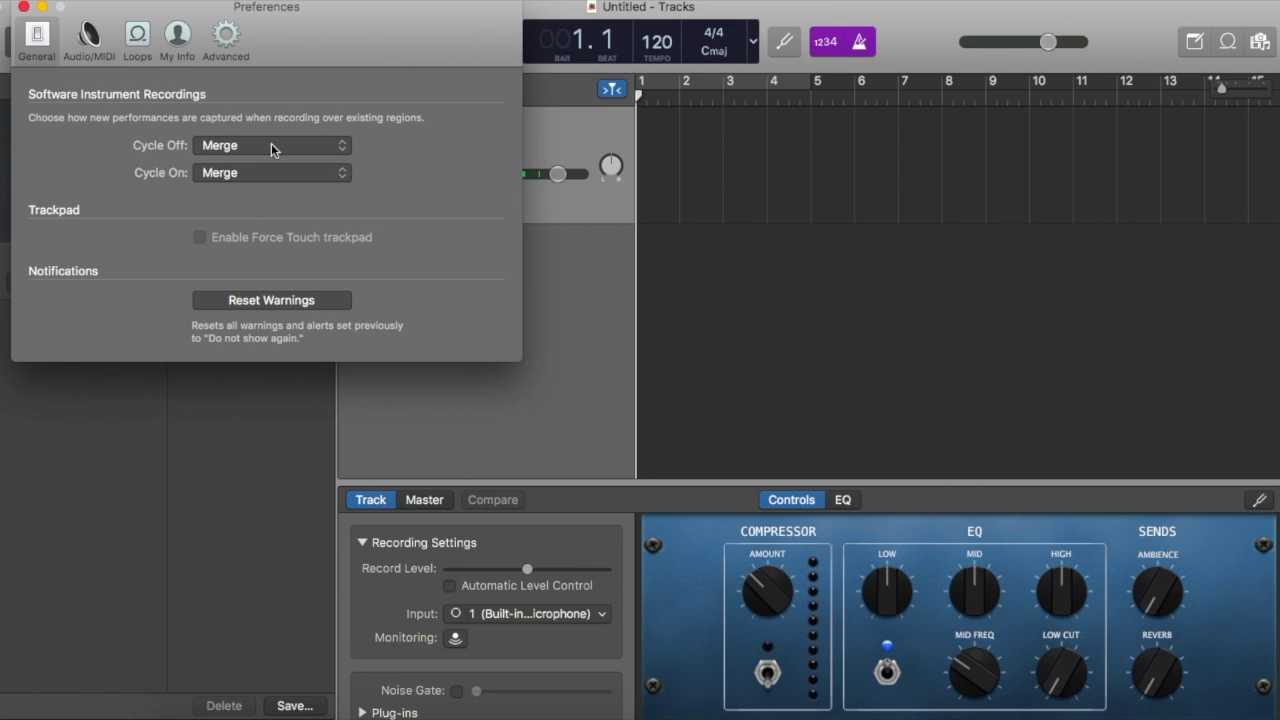
{"action": "left_click", "coordinate": [89, 38]}
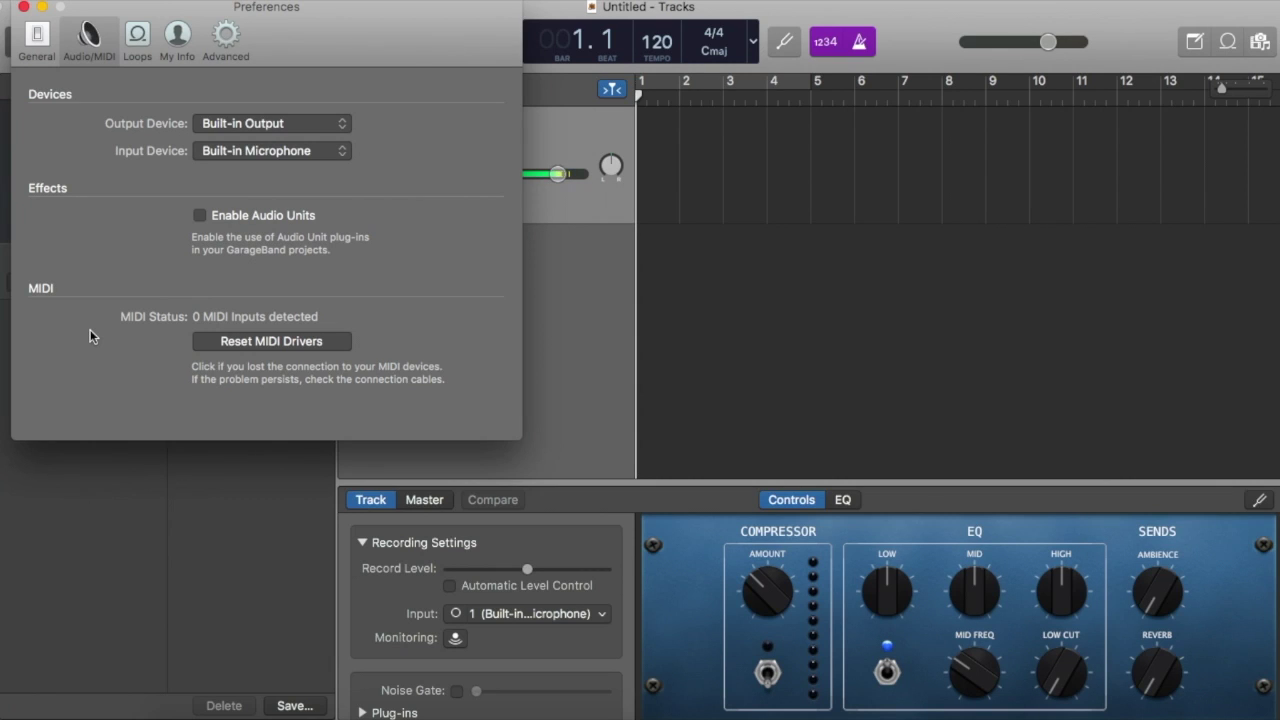
{"action": "left_click", "coordinate": [330, 123]}
{"action": "left_click", "coordinate": [320, 107]}
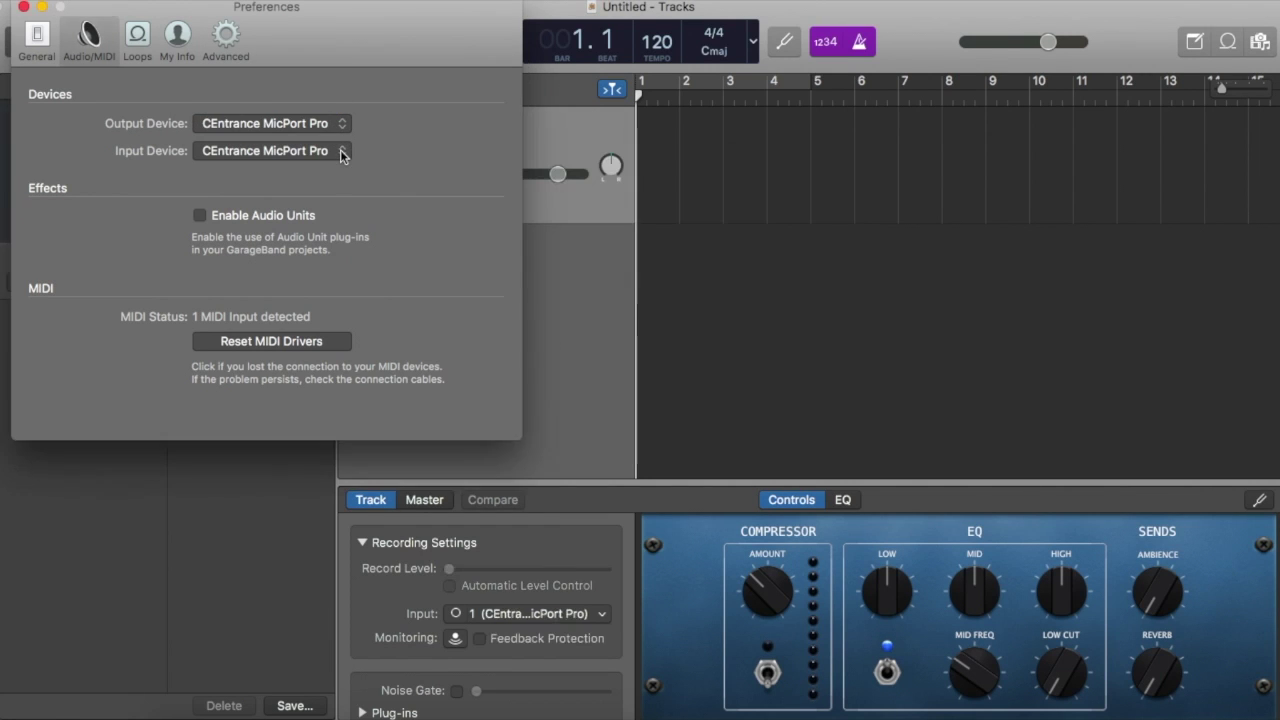
{"action": "left_click", "coordinate": [226, 40]}
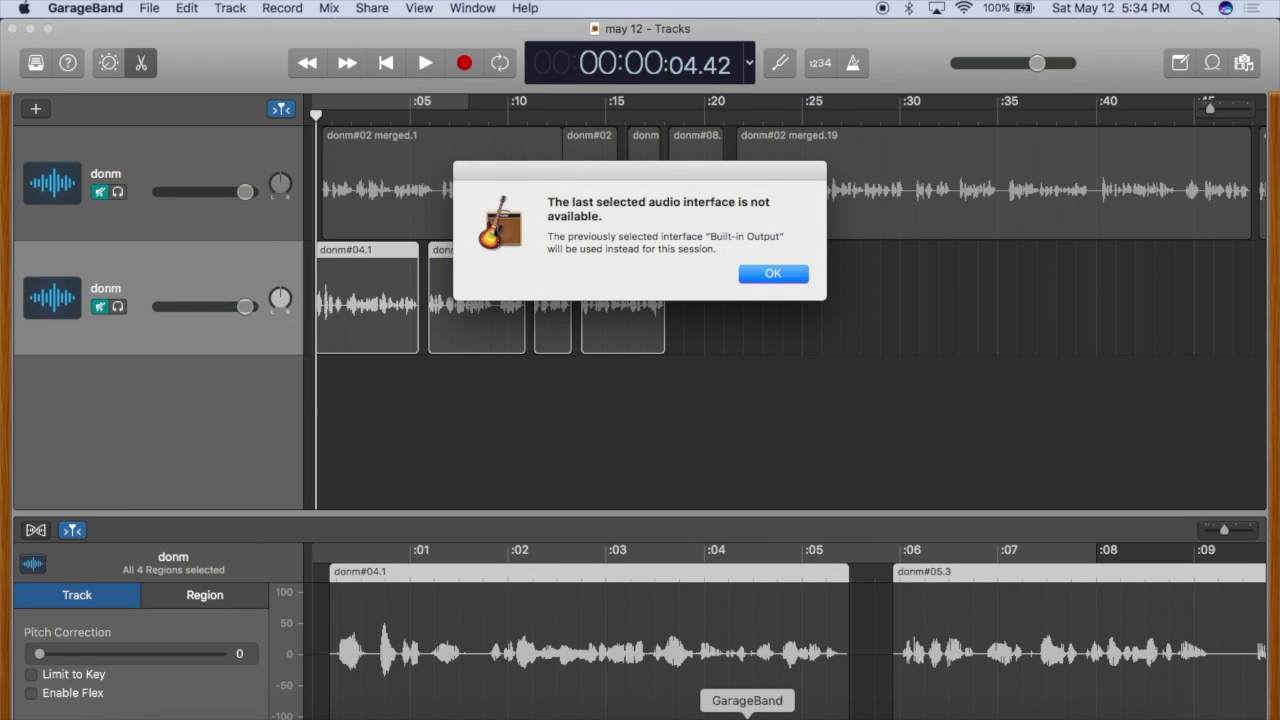
Accept the missing-interface warning for the may 12 project and relaunch GarageBand from the Dock.
{"action": "key", "text": "Return"}
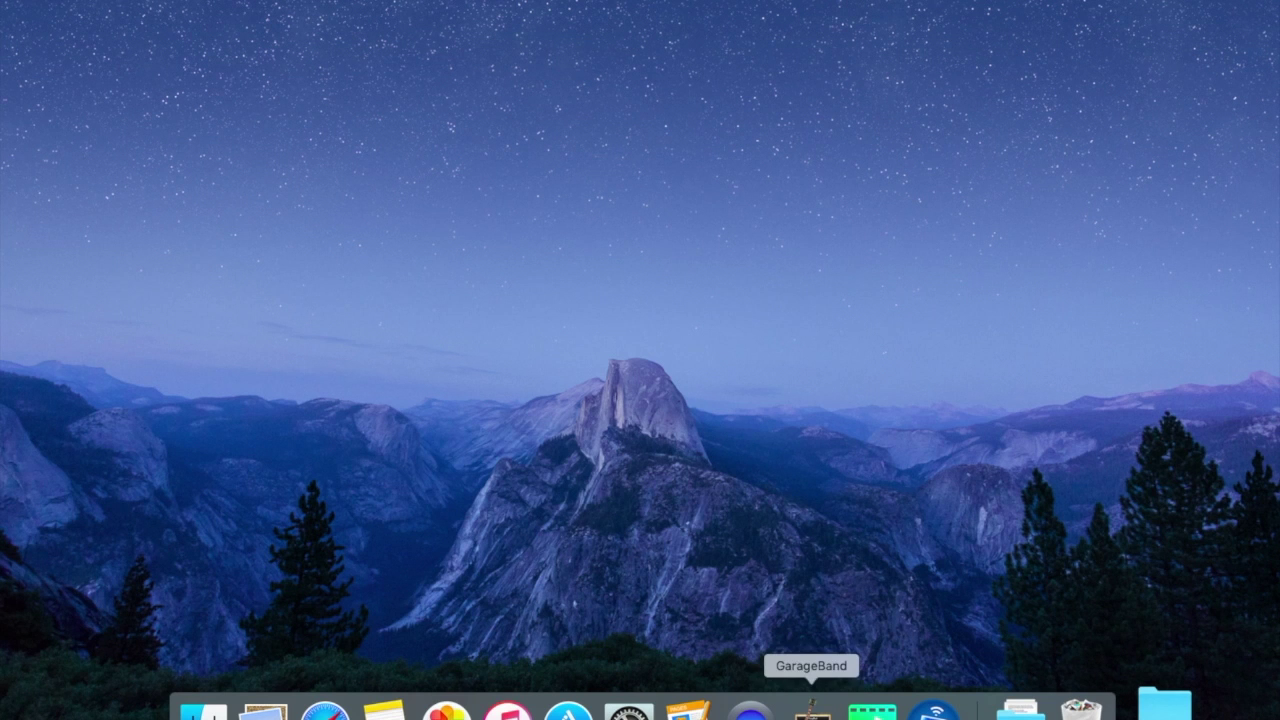
{"action": "left_click", "coordinate": [811, 708]}
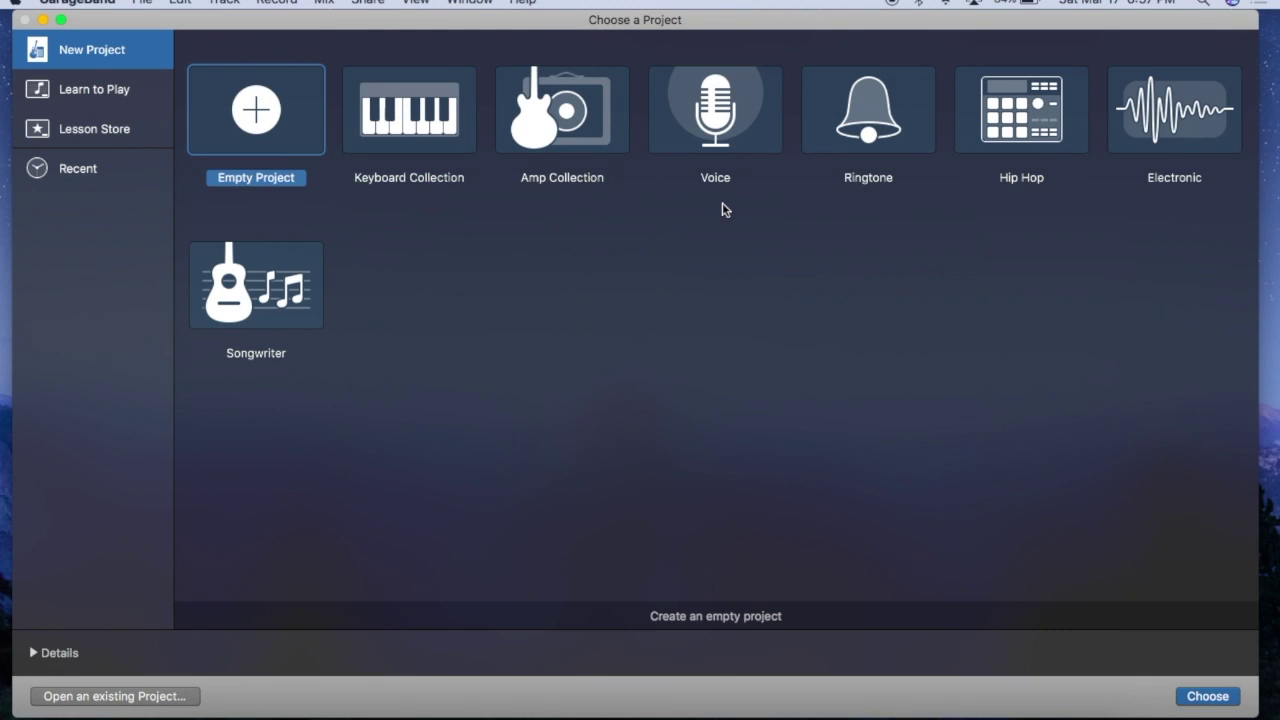
Create an Empty Project with one Audio microphone track on the CEntrance MicPort Pro input.
{"action": "double_click", "coordinate": [258, 113]}
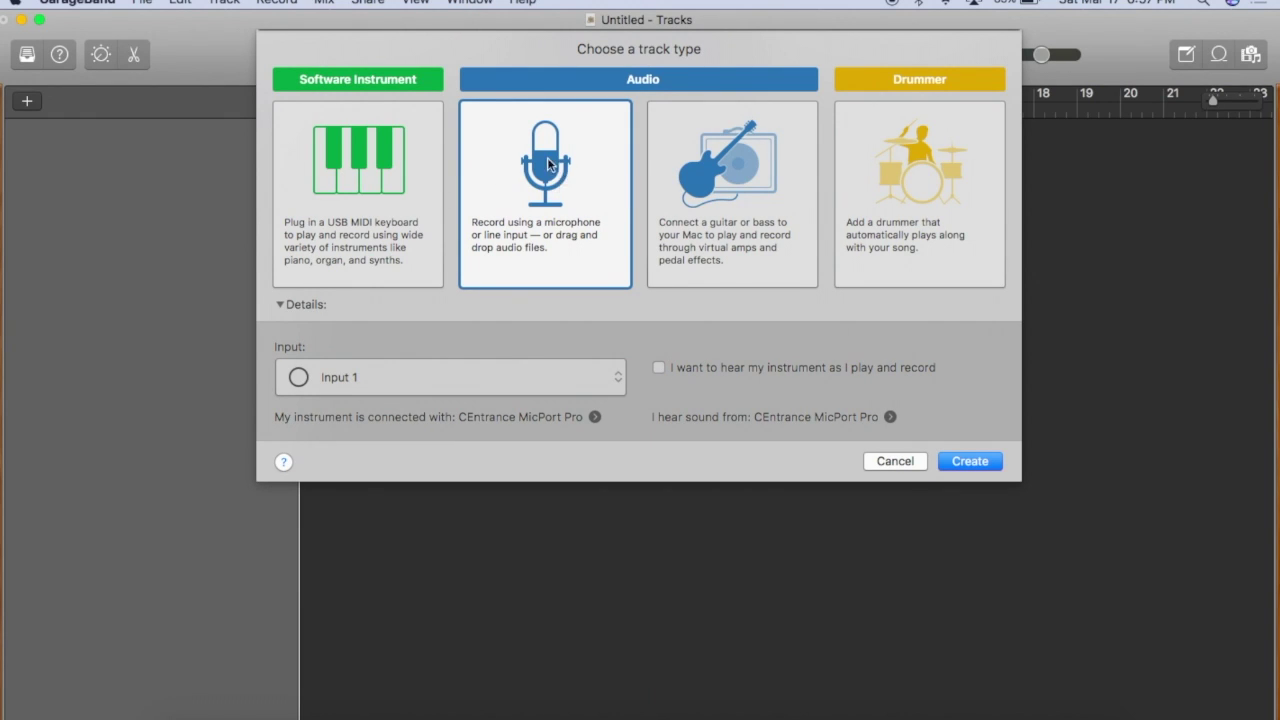
{"action": "left_click", "coordinate": [982, 464]}
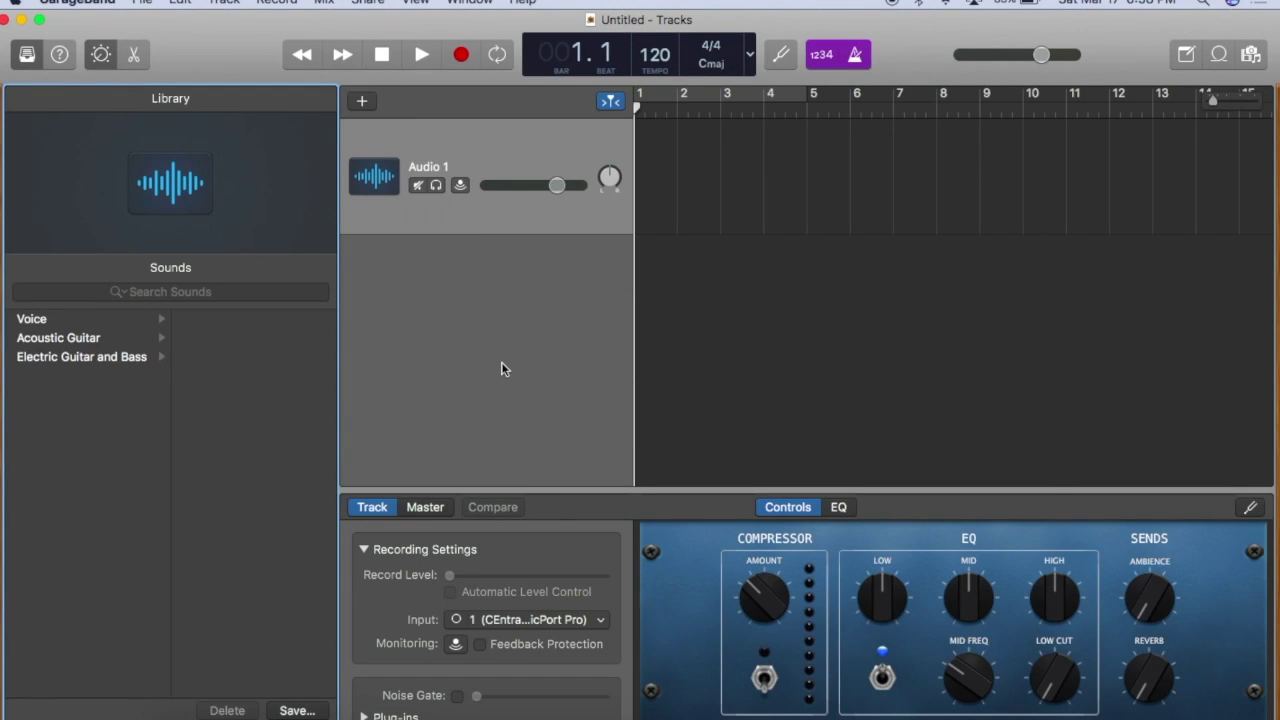
Hide the library and show the editor below the tracks.
{"action": "left_click", "coordinate": [420, 5]}
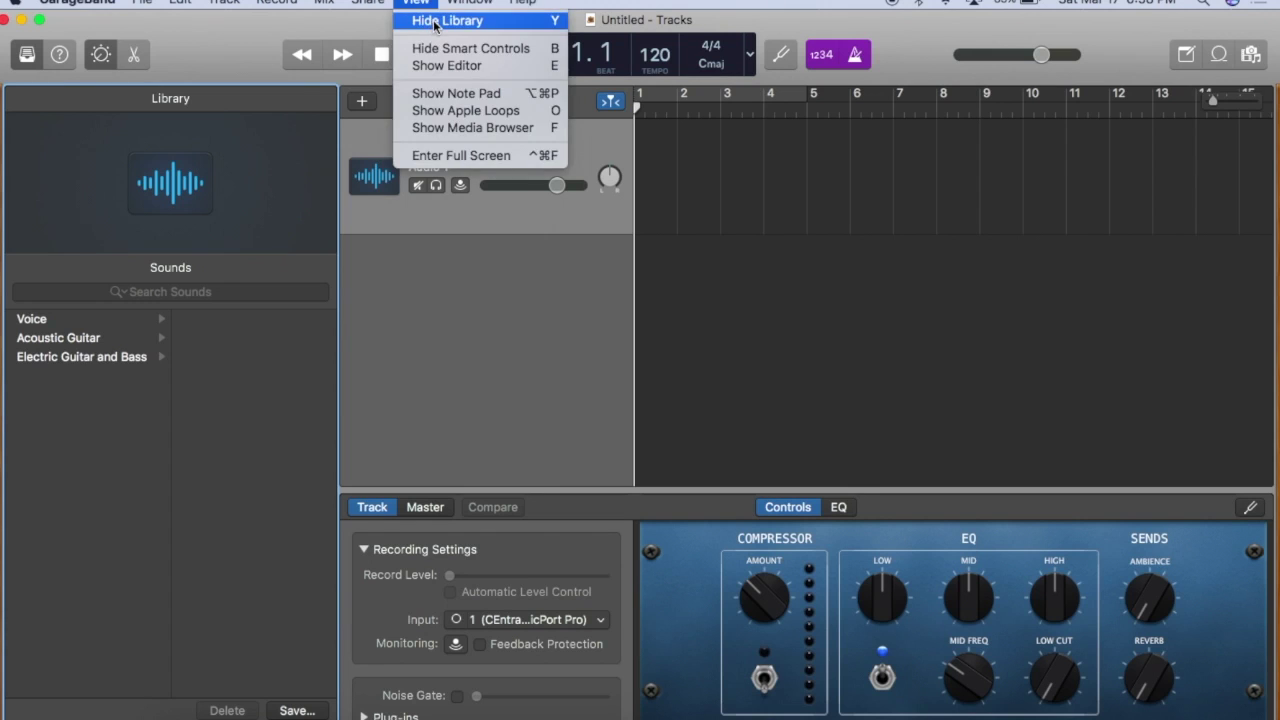
{"action": "left_click", "coordinate": [435, 22]}
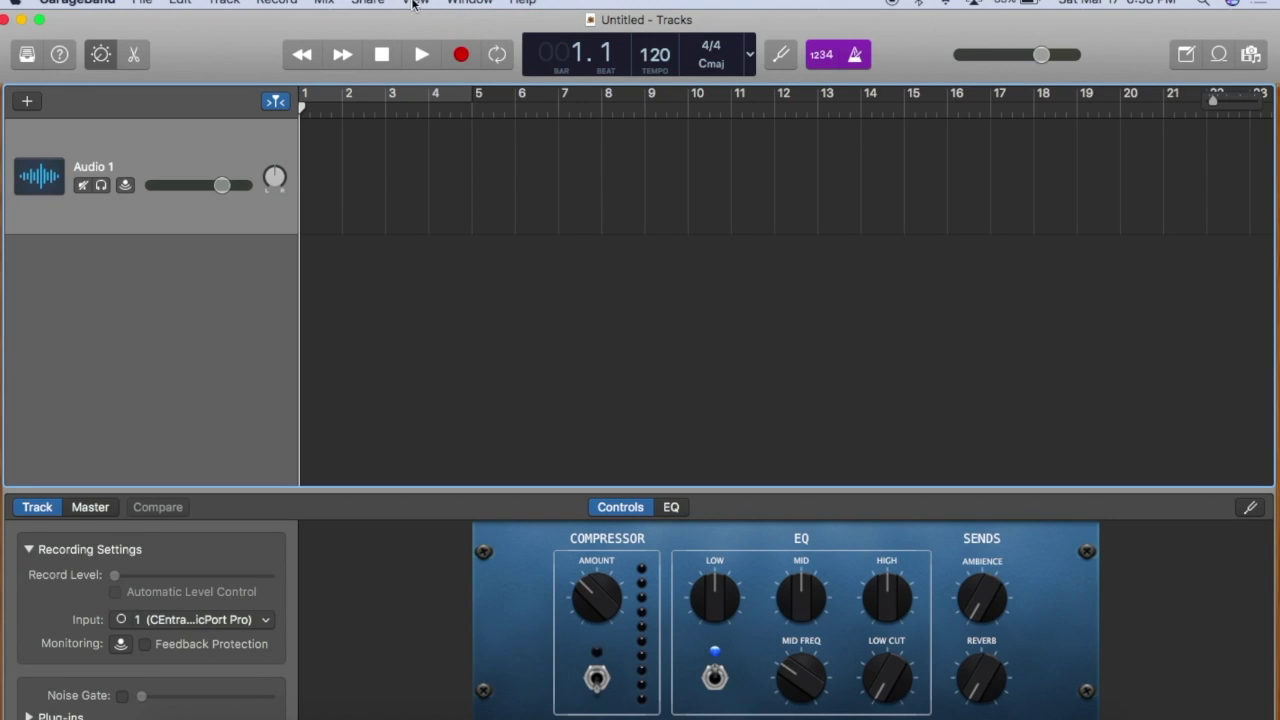
{"action": "left_click", "coordinate": [413, 3]}
{"action": "left_click", "coordinate": [455, 72]}
Turn off the count-in and set the LCD display mode to Time.
{"action": "left_click", "coordinate": [855, 57]}
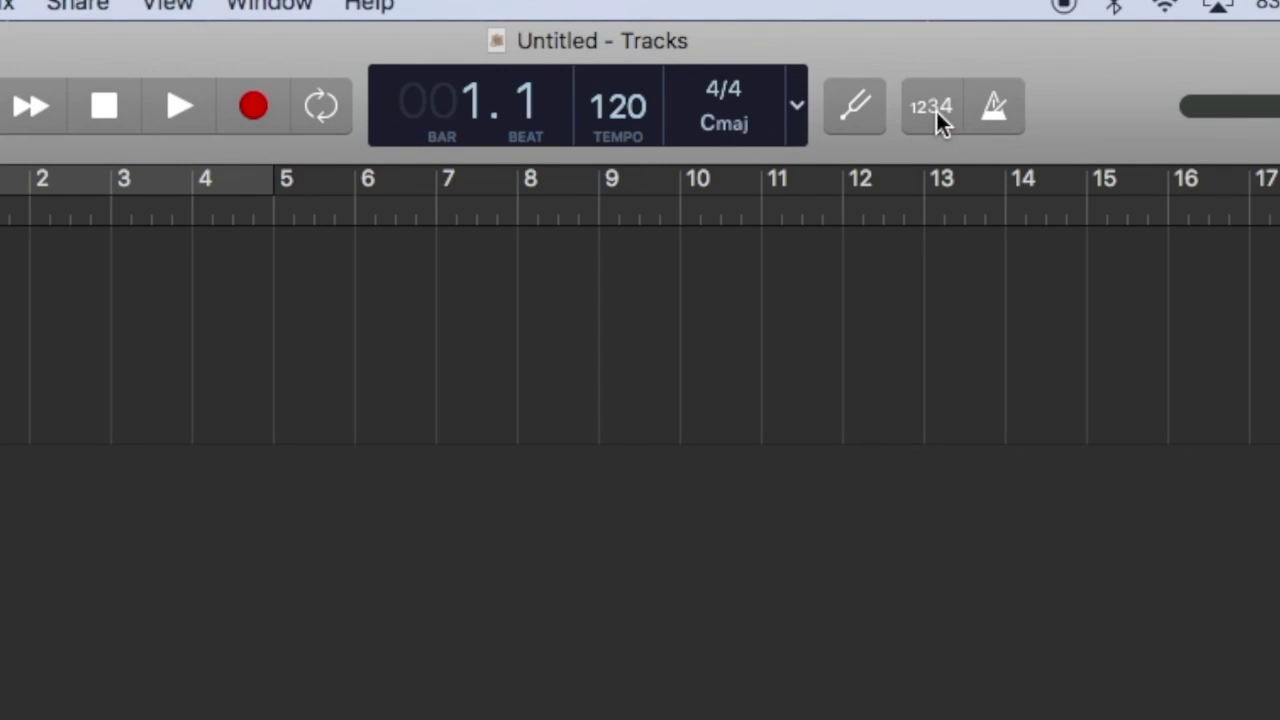
{"action": "left_click", "coordinate": [798, 106]}
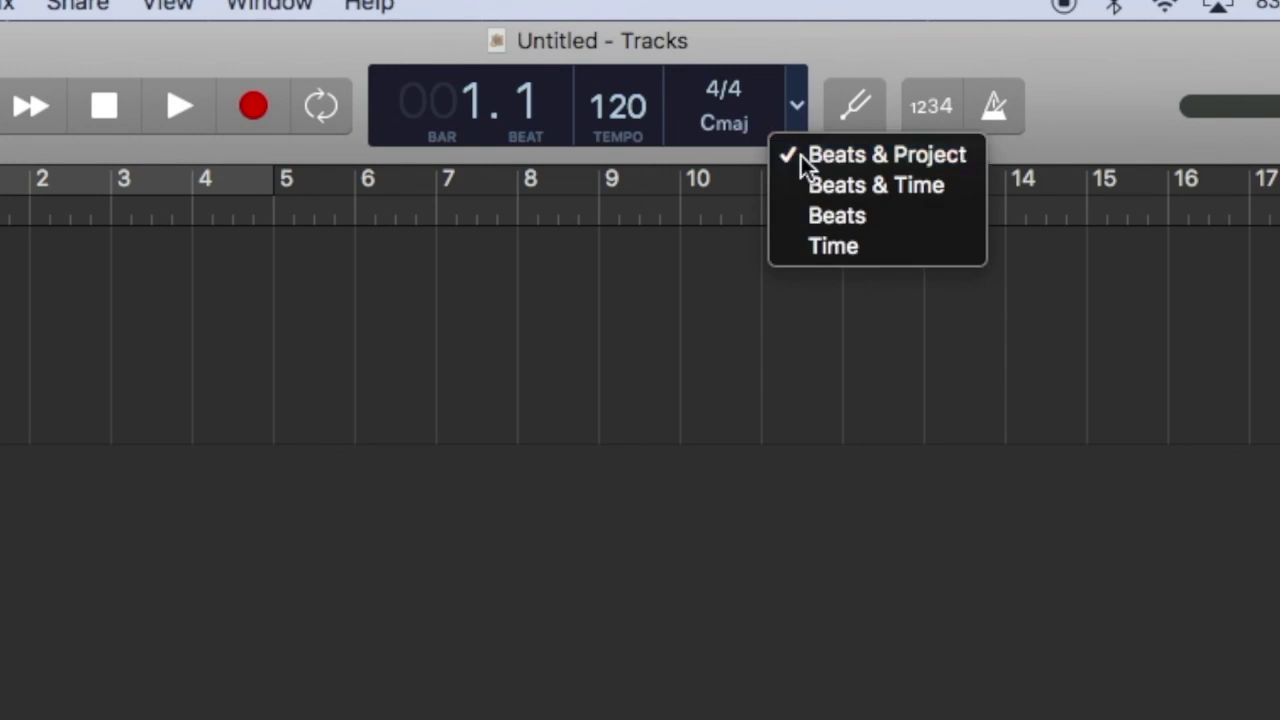
{"action": "left_click", "coordinate": [823, 248]}
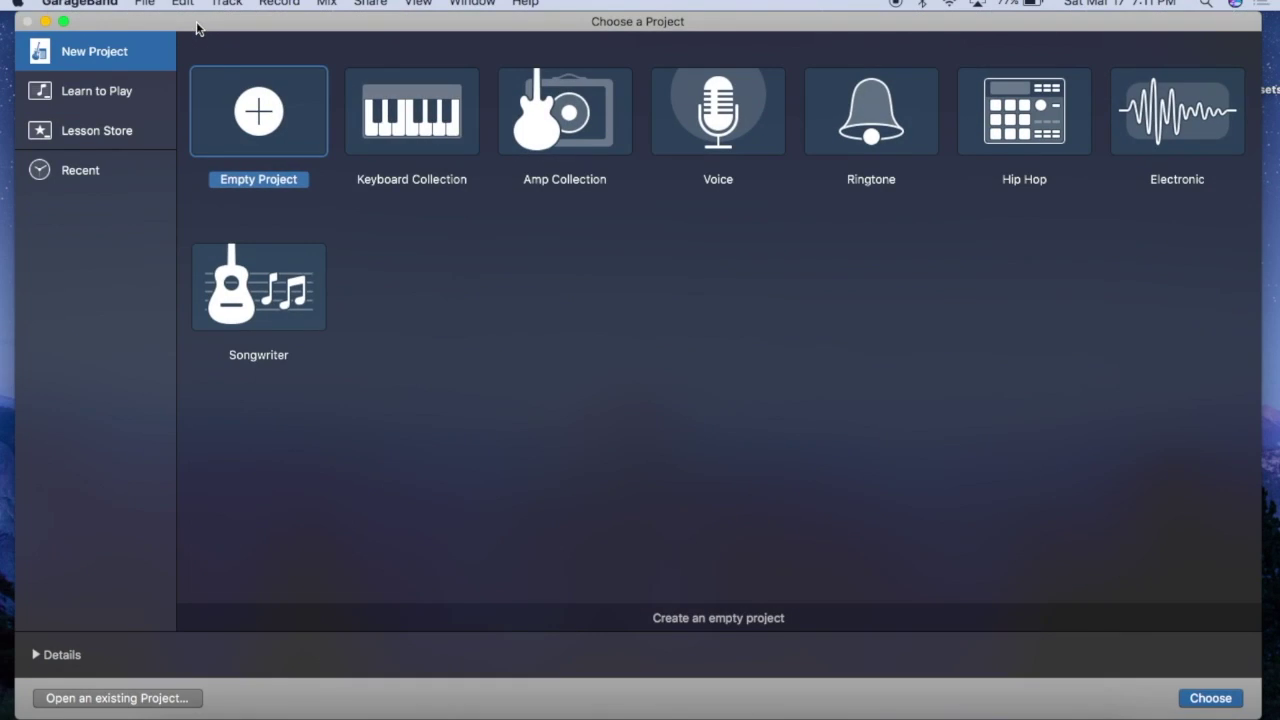
Create a new empty project with an audio track, hiding the library (Y) and showing the editor (E).
{"action": "key", "text": "Return"}
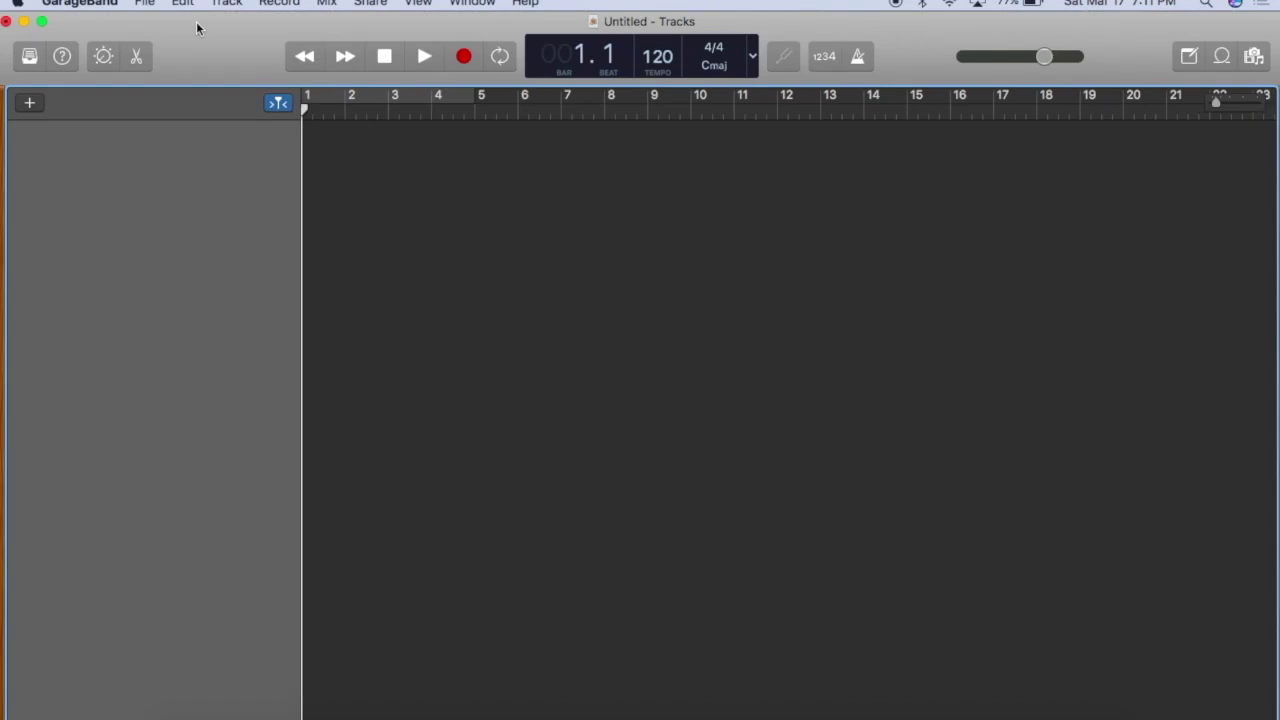
{"action": "key", "text": "Return"}
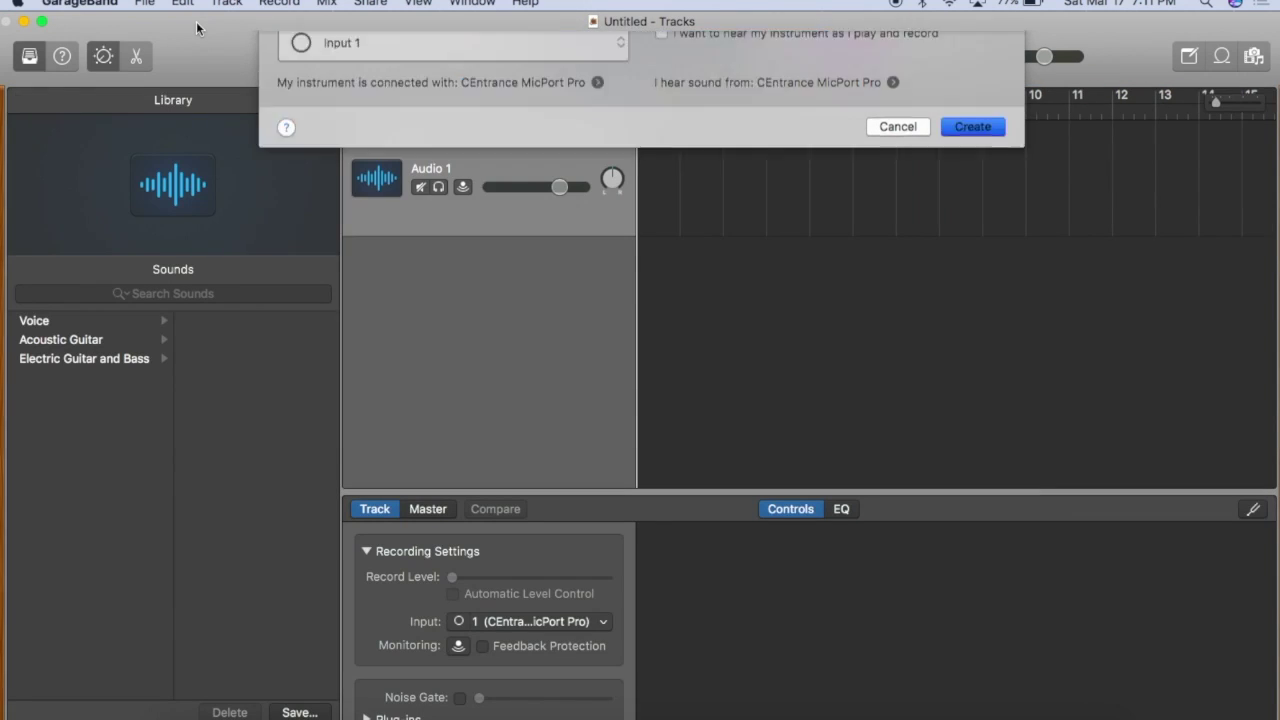
{"action": "key", "text": "y"}
{"action": "key", "text": "e"}
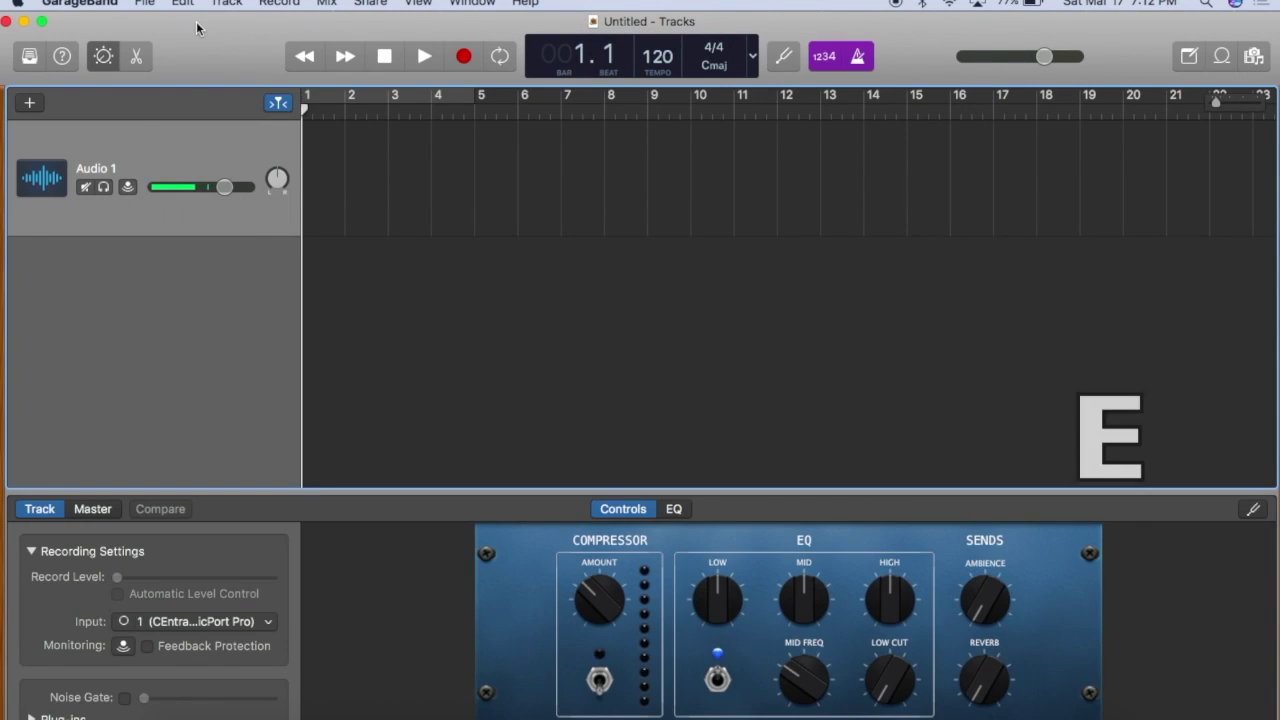
Turn off the metronome and count-in, and set the LCD display to Time.
{"action": "key", "text": "k"}
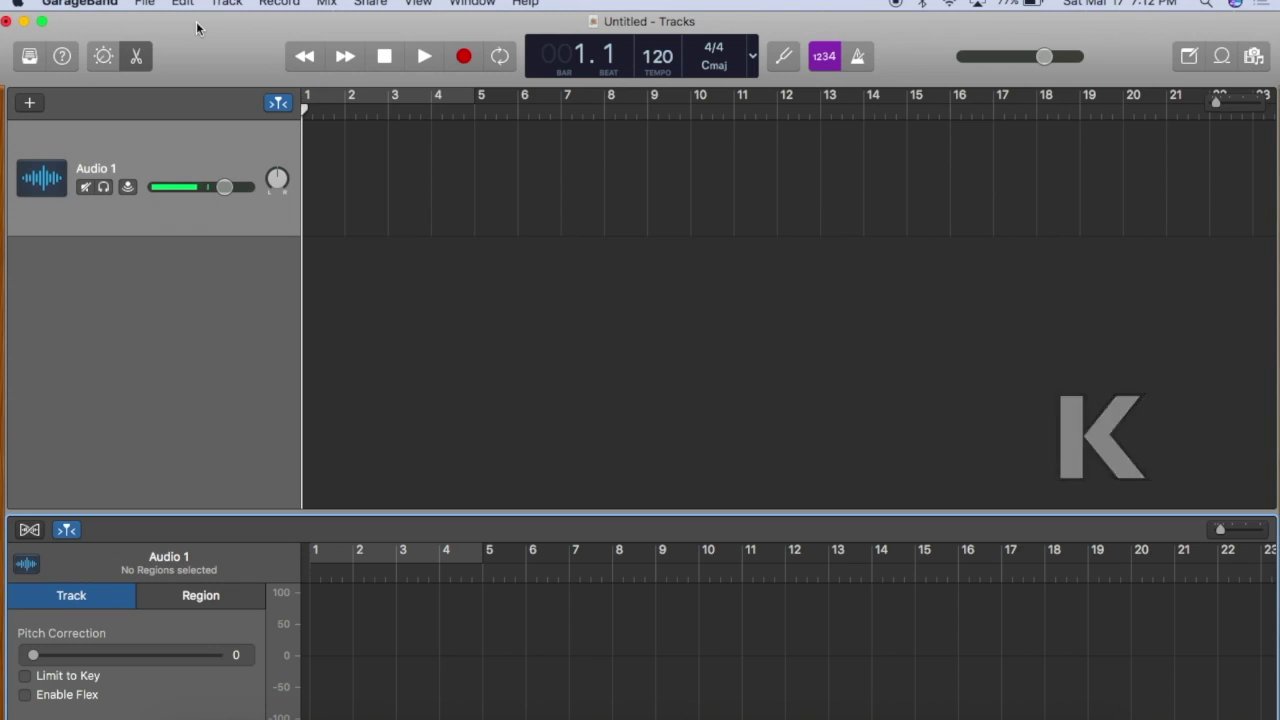
{"action": "key", "text": "shift+k"}
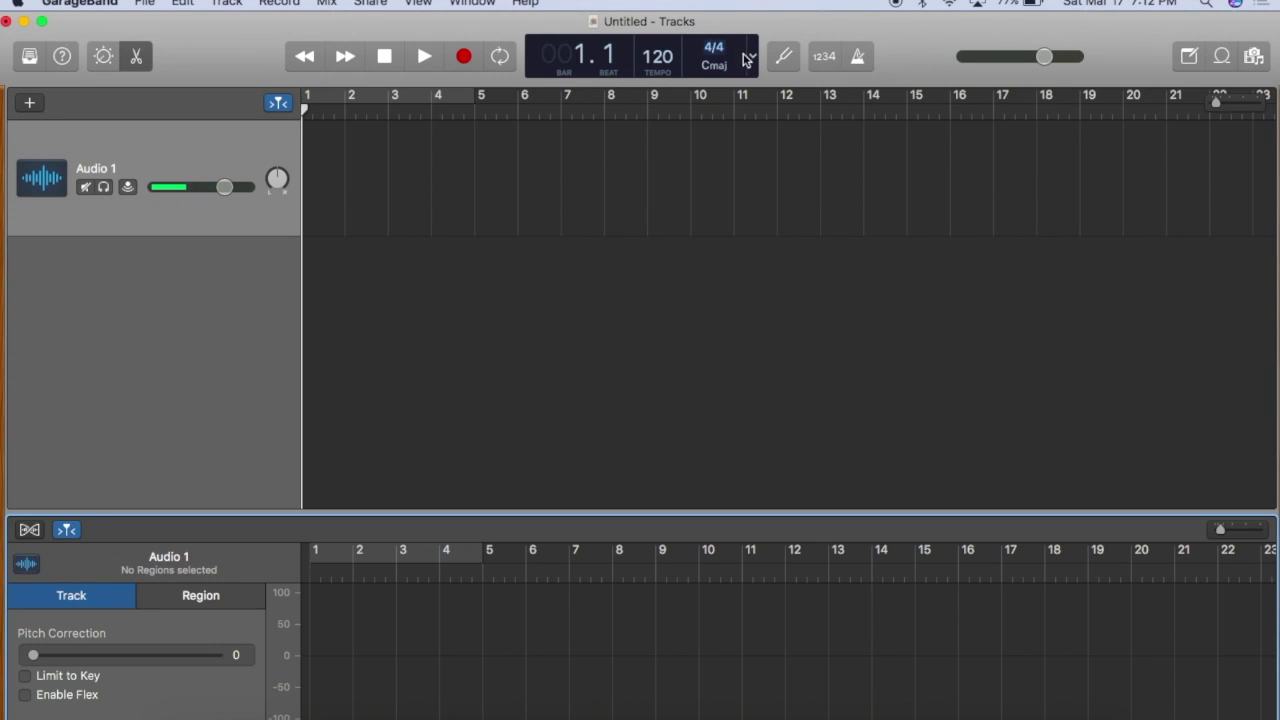
{"action": "left_click", "coordinate": [752, 56]}
{"action": "left_click", "coordinate": [775, 131]}
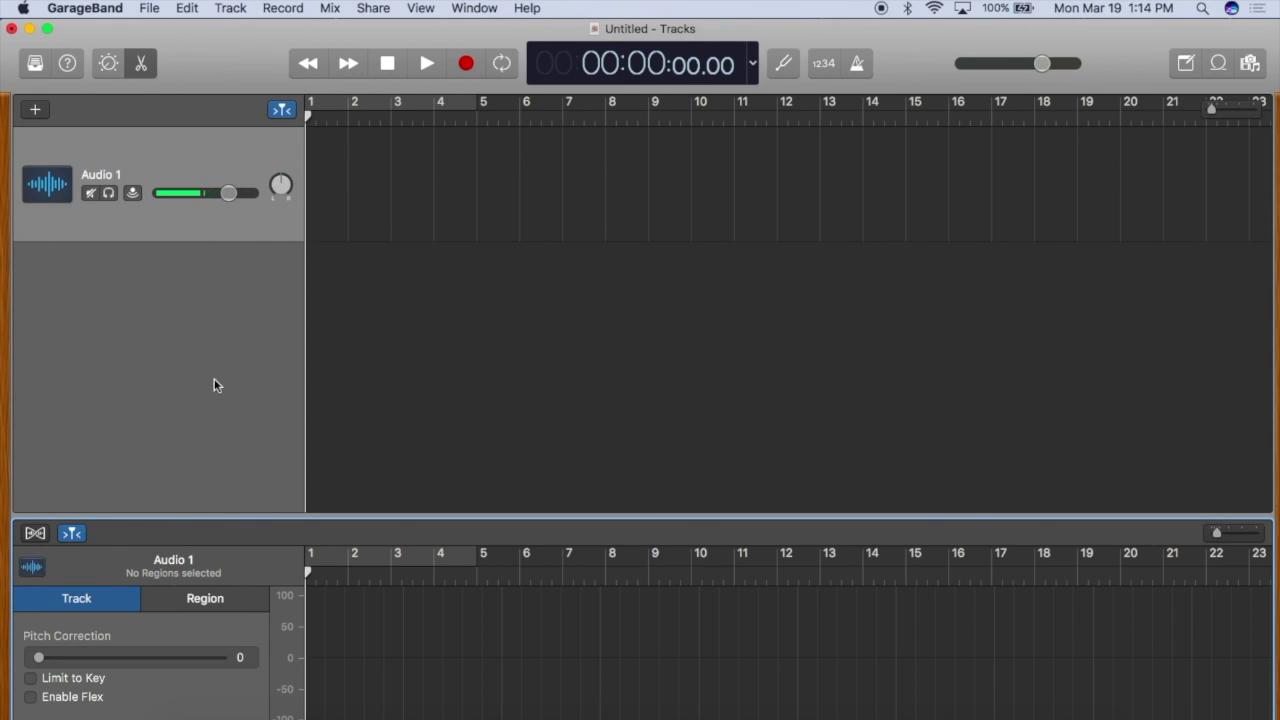
Zoom the audio editor in three times to show roughly the first nine seconds.
{"action": "left_click", "coordinate": [217, 345]}
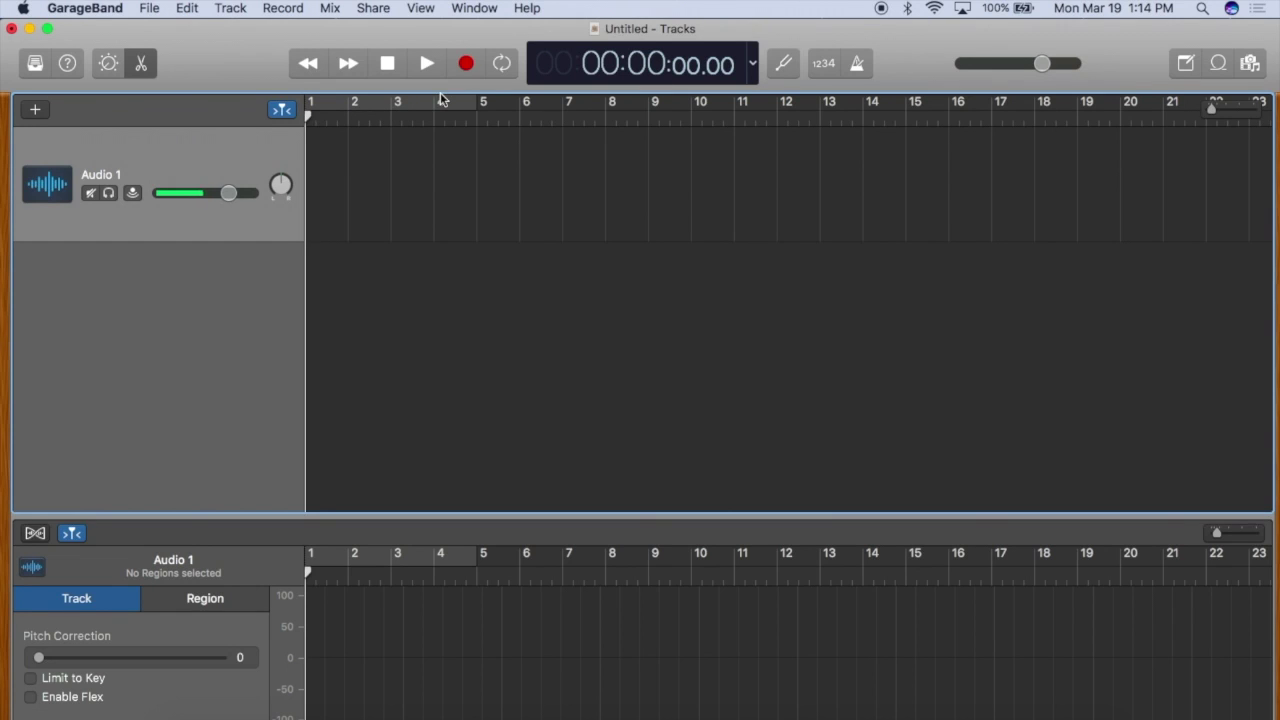
{"action": "left_click", "coordinate": [190, 537]}
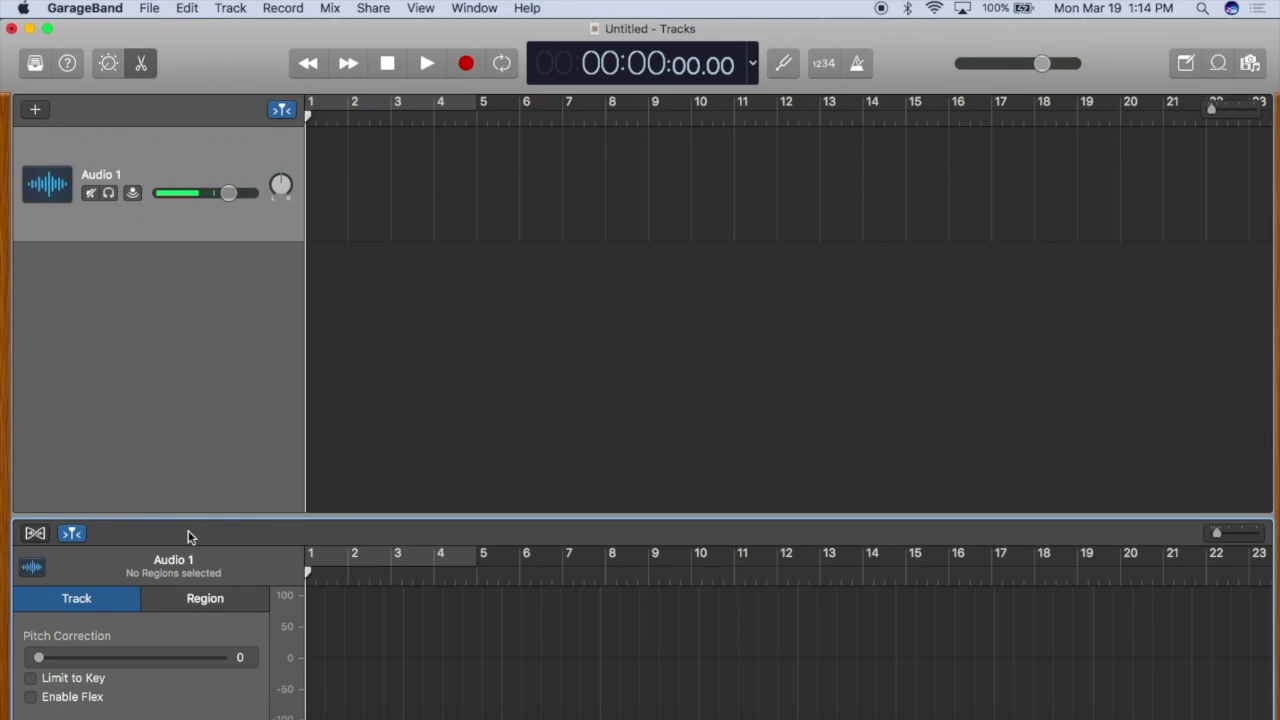
{"action": "key", "text": "super+Right"}
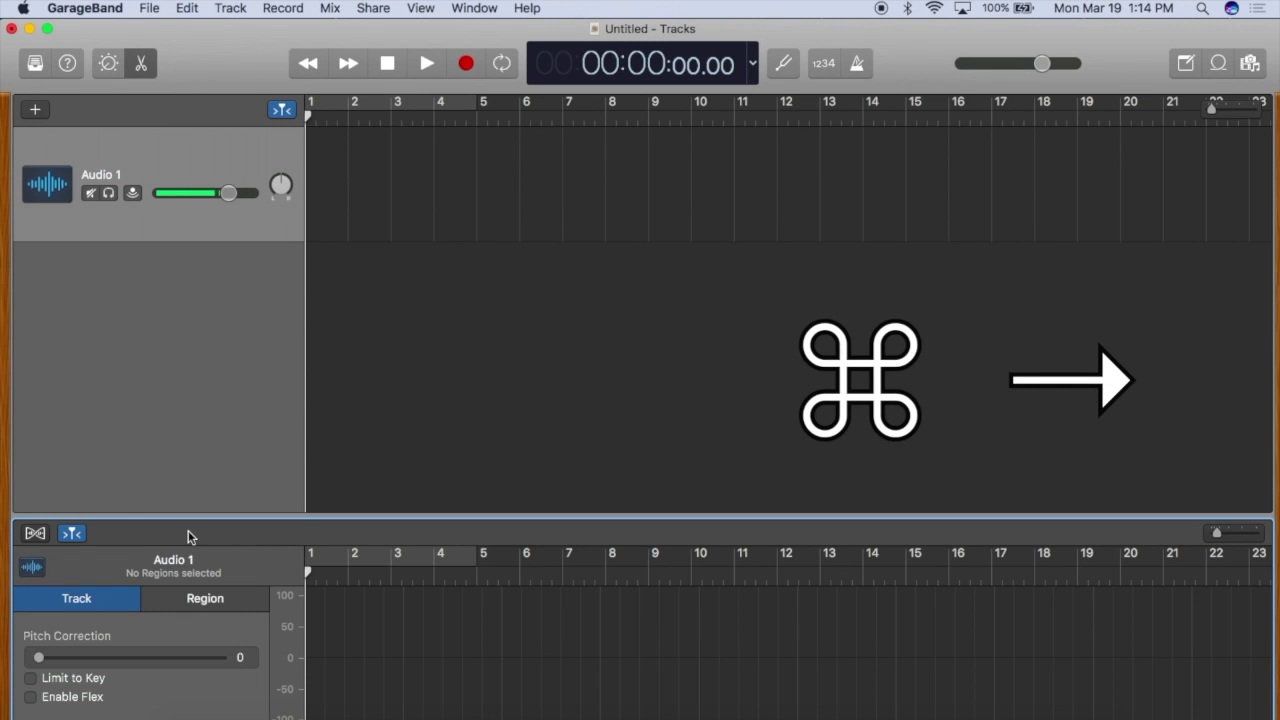
{"action": "key", "text": "super+Right"}
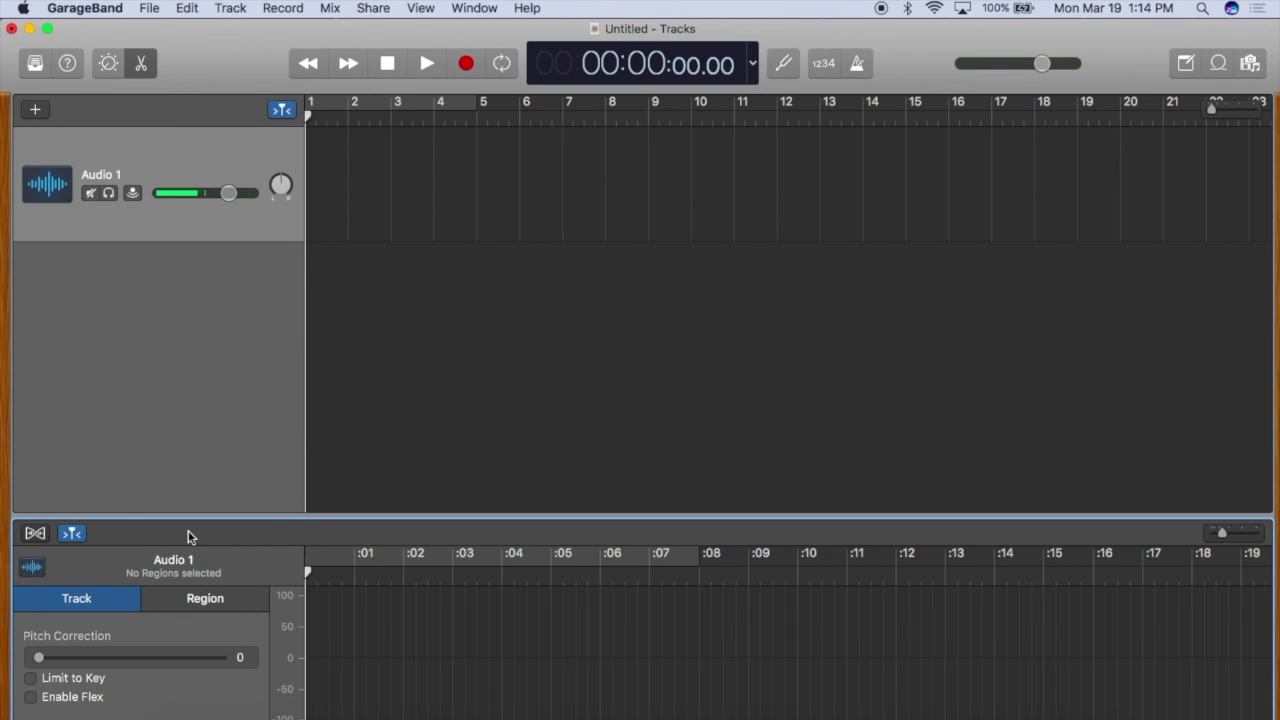
{"action": "key", "text": "super+Right"}
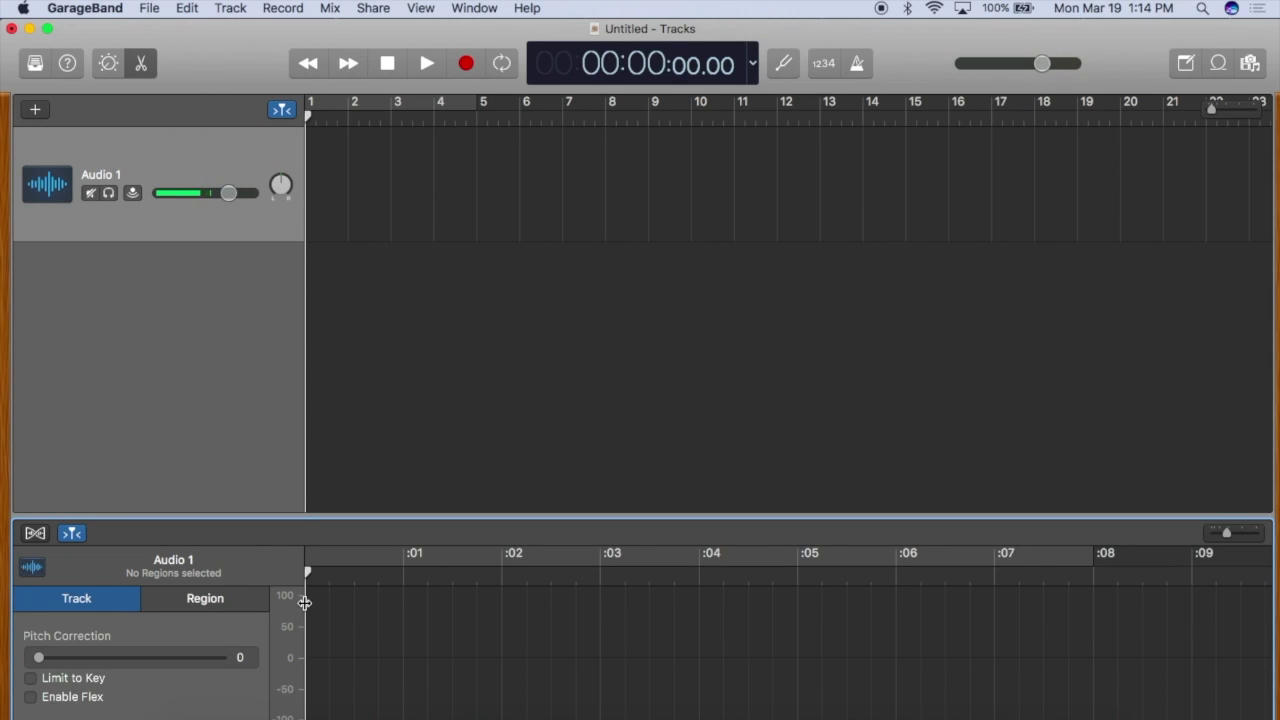
Test playback twice, ending stopped at 00:00:00.00.
{"action": "key", "text": "space"}
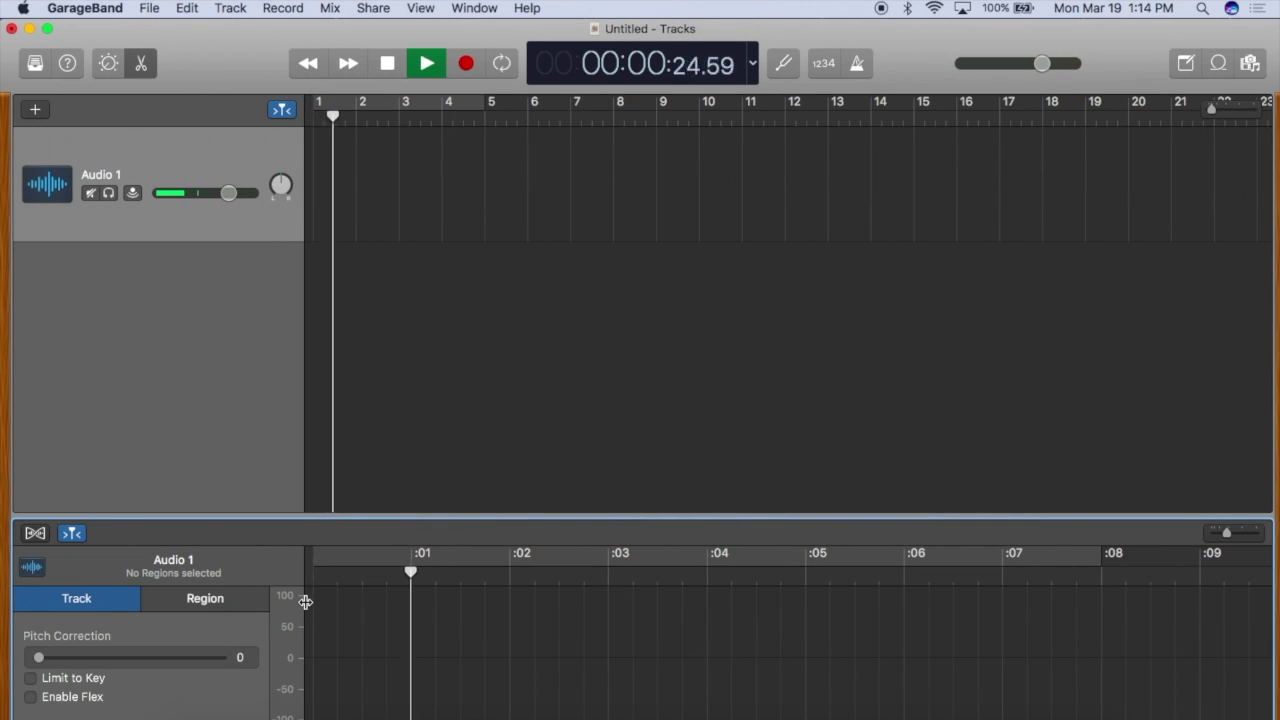
{"action": "key", "text": "space"}
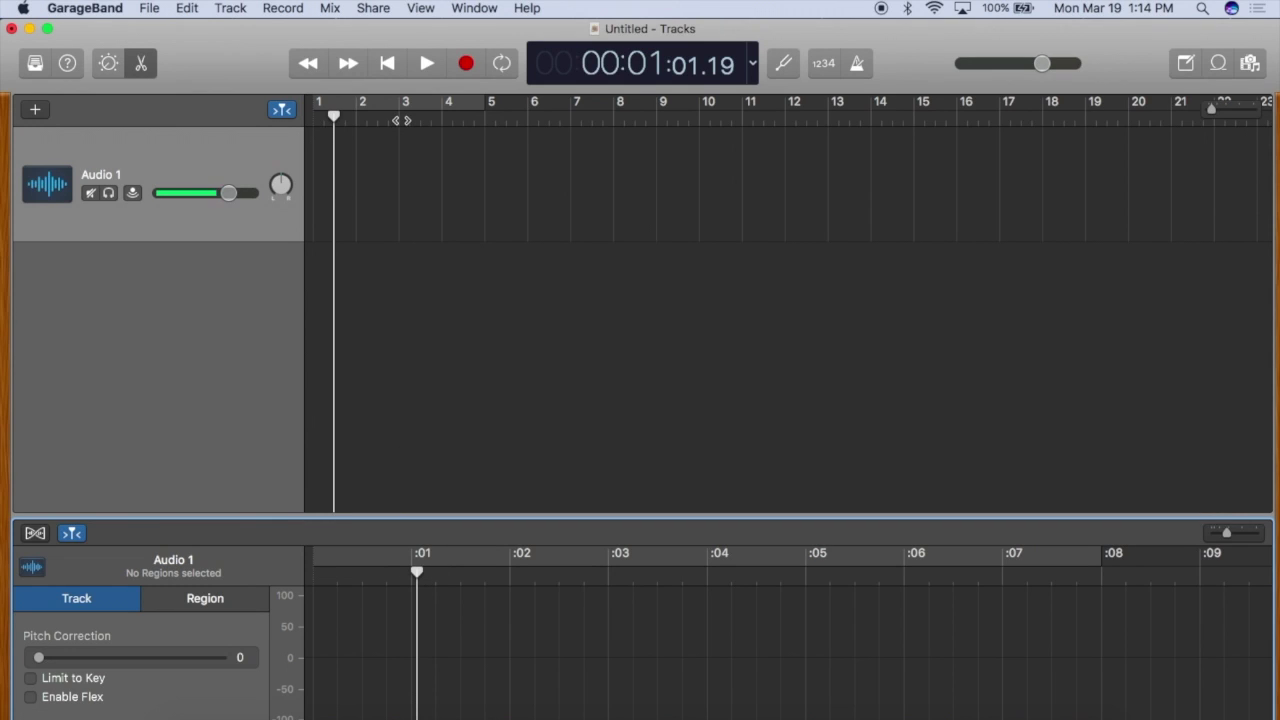
{"action": "key", "text": "space"}
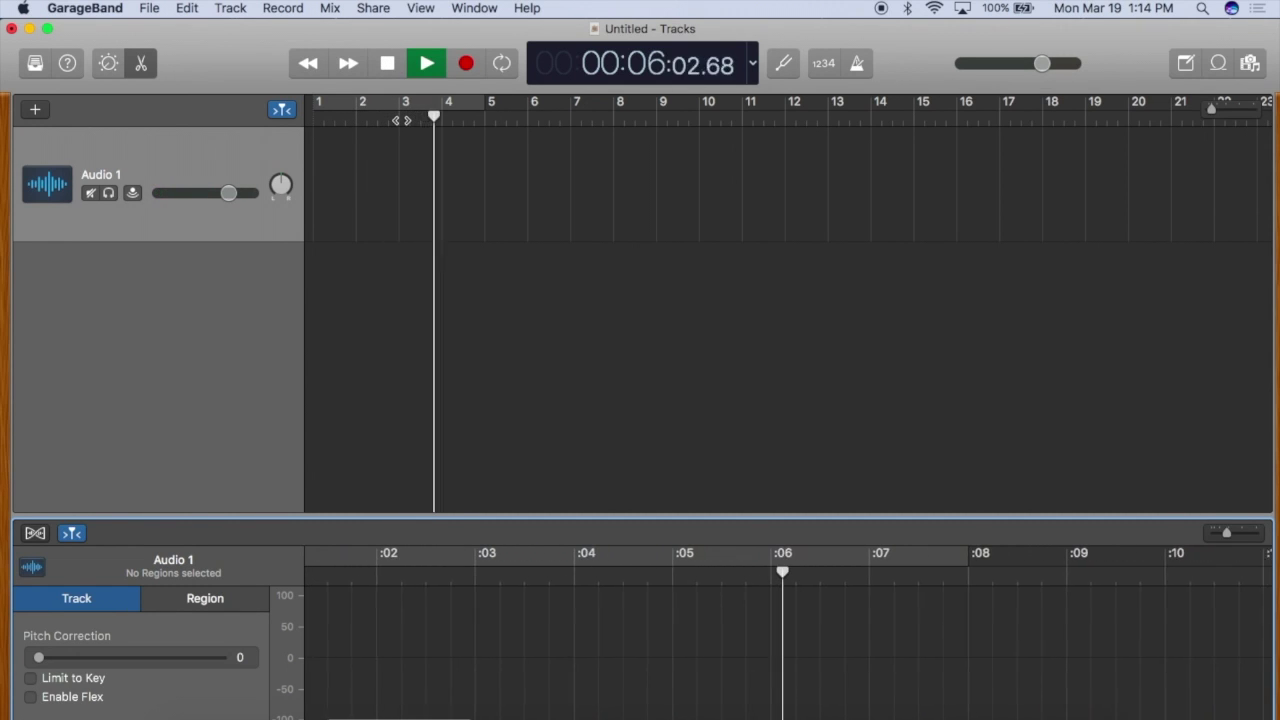
{"action": "key", "text": "space"}
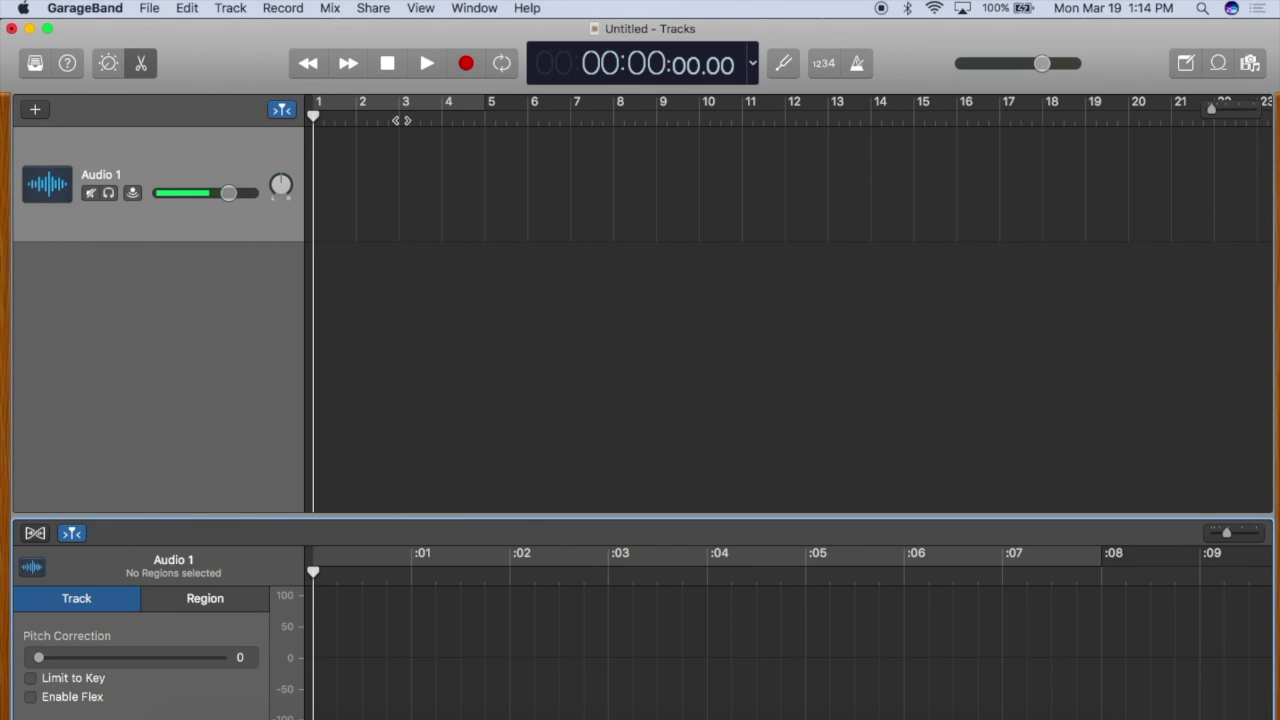
Duplicate the Audio 1 track with Command-D until there are six tracks, Audio 1 to Audio 6.
{"action": "left_click", "coordinate": [161, 170]}
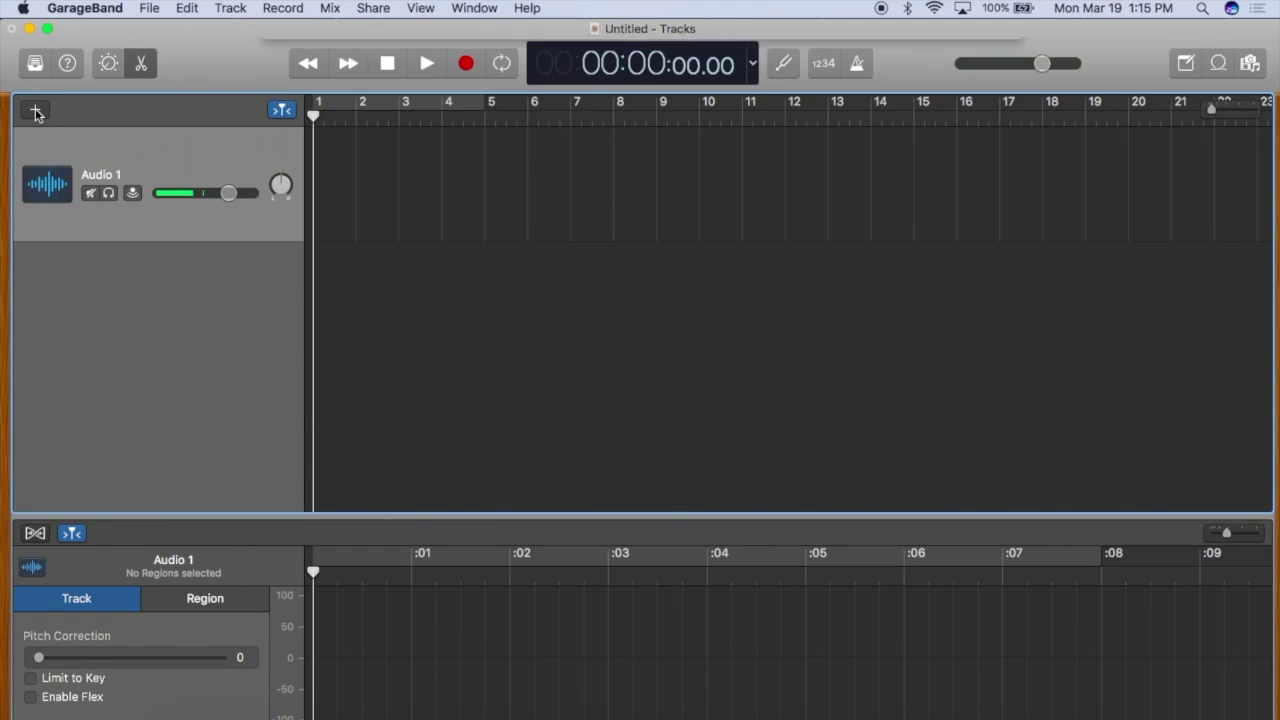
{"action": "left_click", "coordinate": [116, 236]}
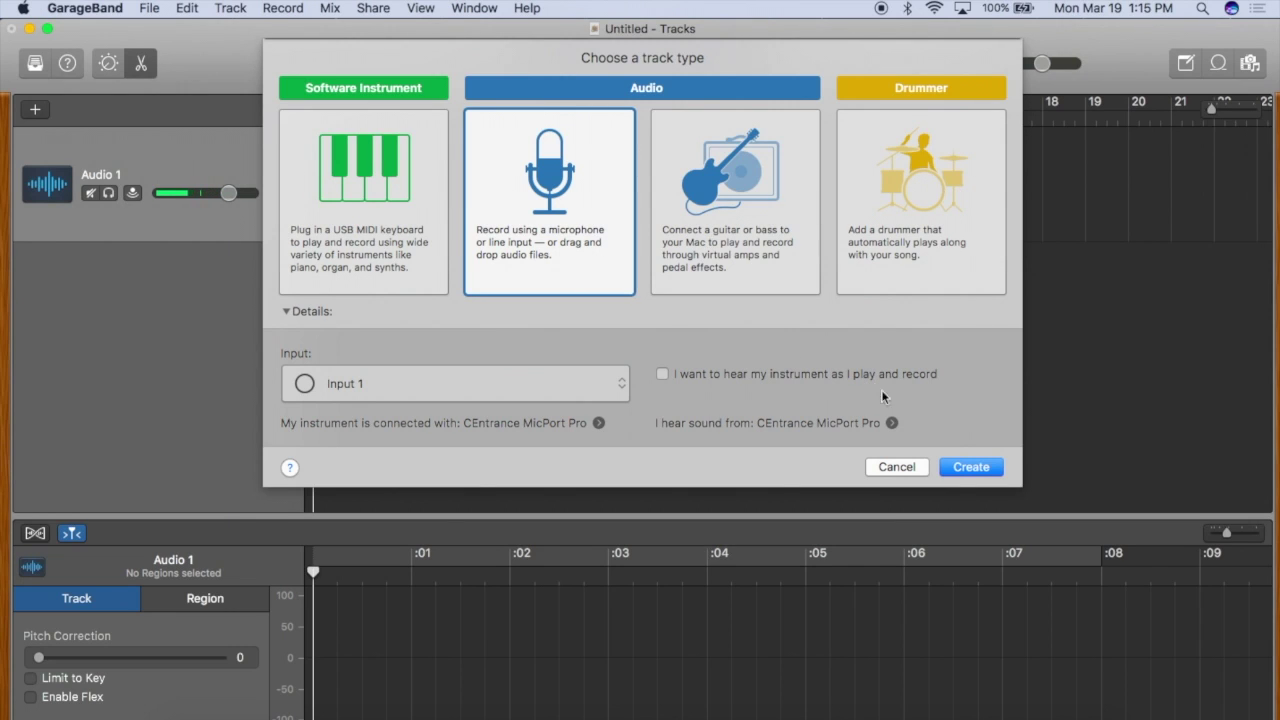
{"action": "left_click", "coordinate": [897, 467]}
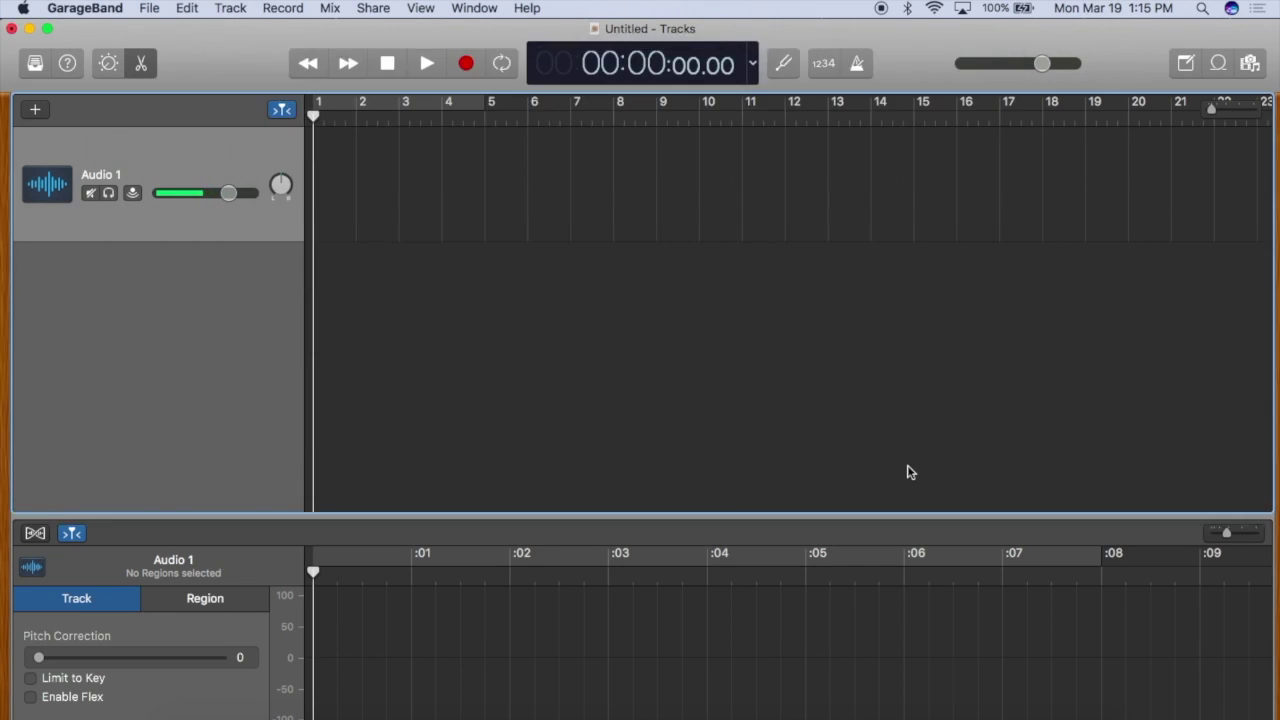
{"action": "left_click", "coordinate": [151, 148]}
{"action": "key", "text": "super+d"}
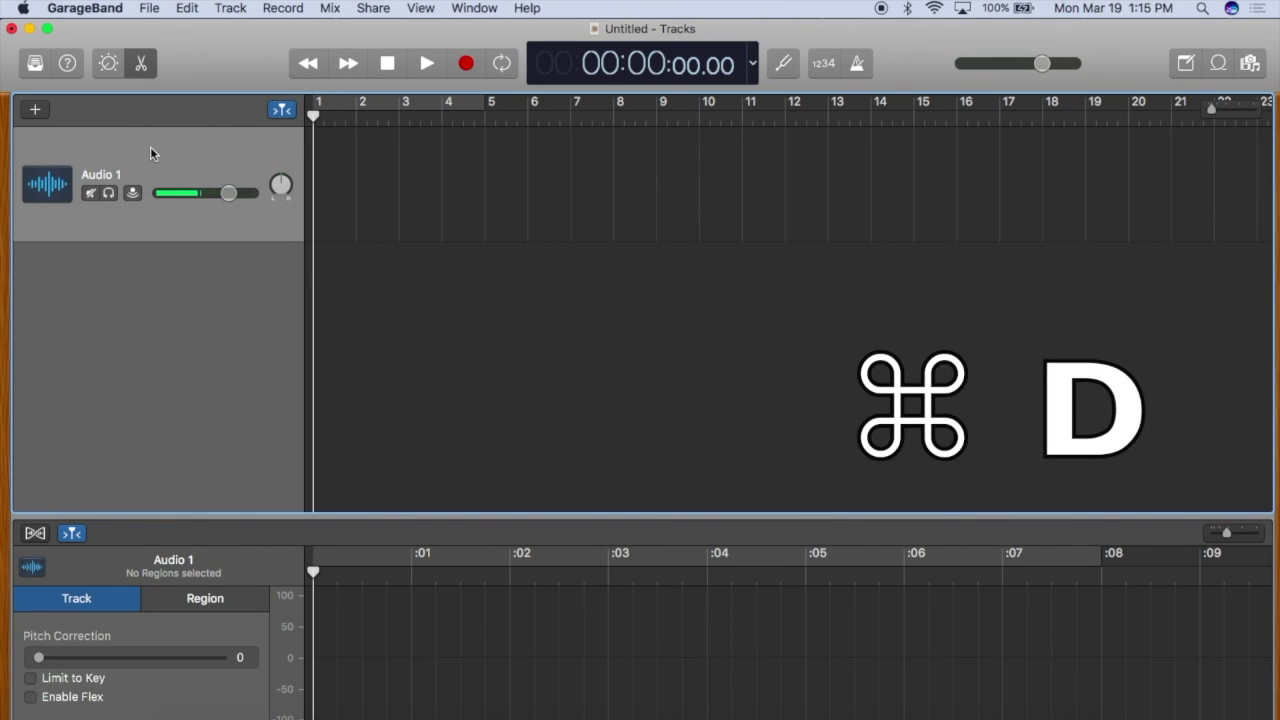
{"action": "key", "text": "super+d"}
{"action": "key", "text": "super+d"}
{"action": "key", "text": "super+d"}
{"action": "key", "text": "super+d"}
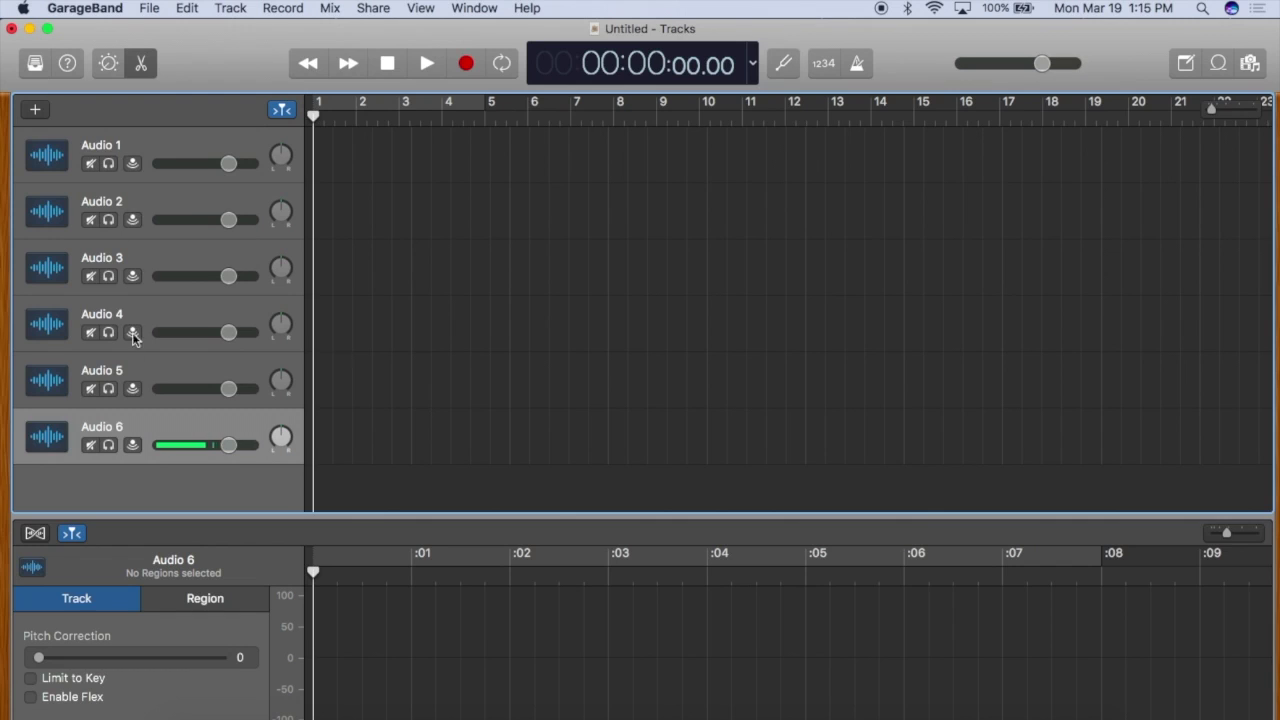
Rename the Audio 1 track to the chosen person's first name.
{"action": "double_click", "coordinate": [104, 146]}
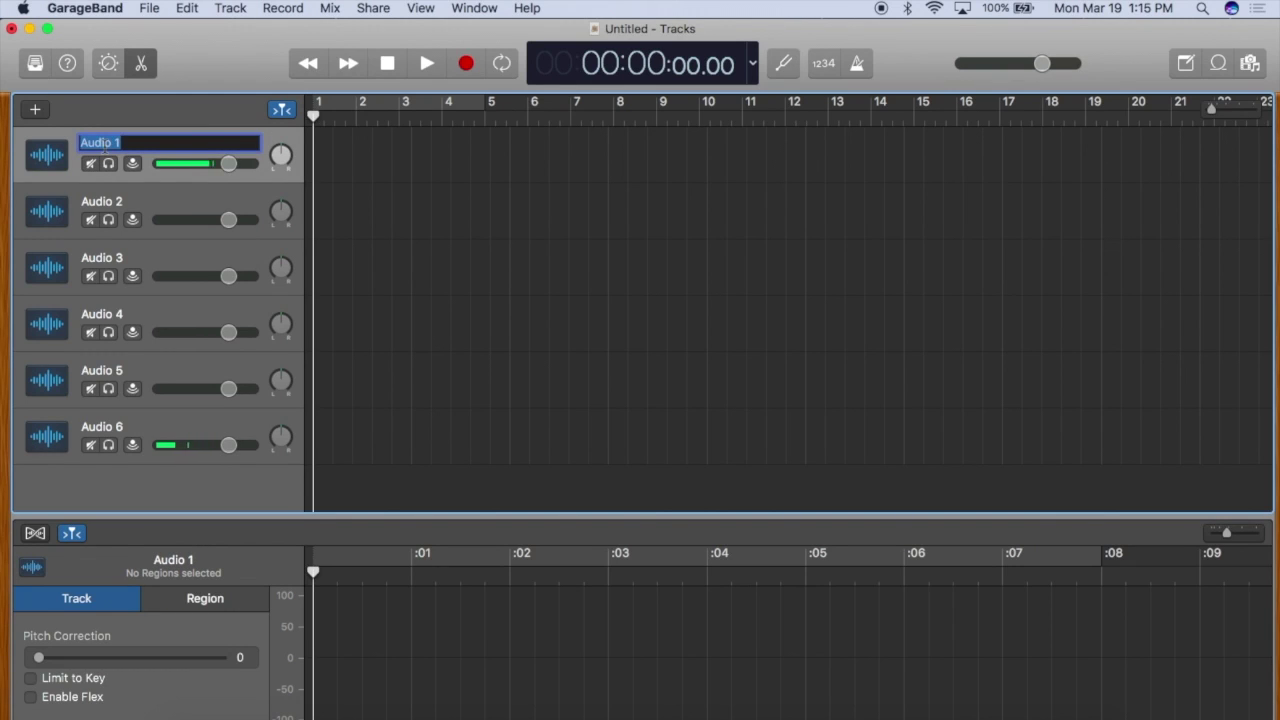
{"action": "type", "text": "david"}
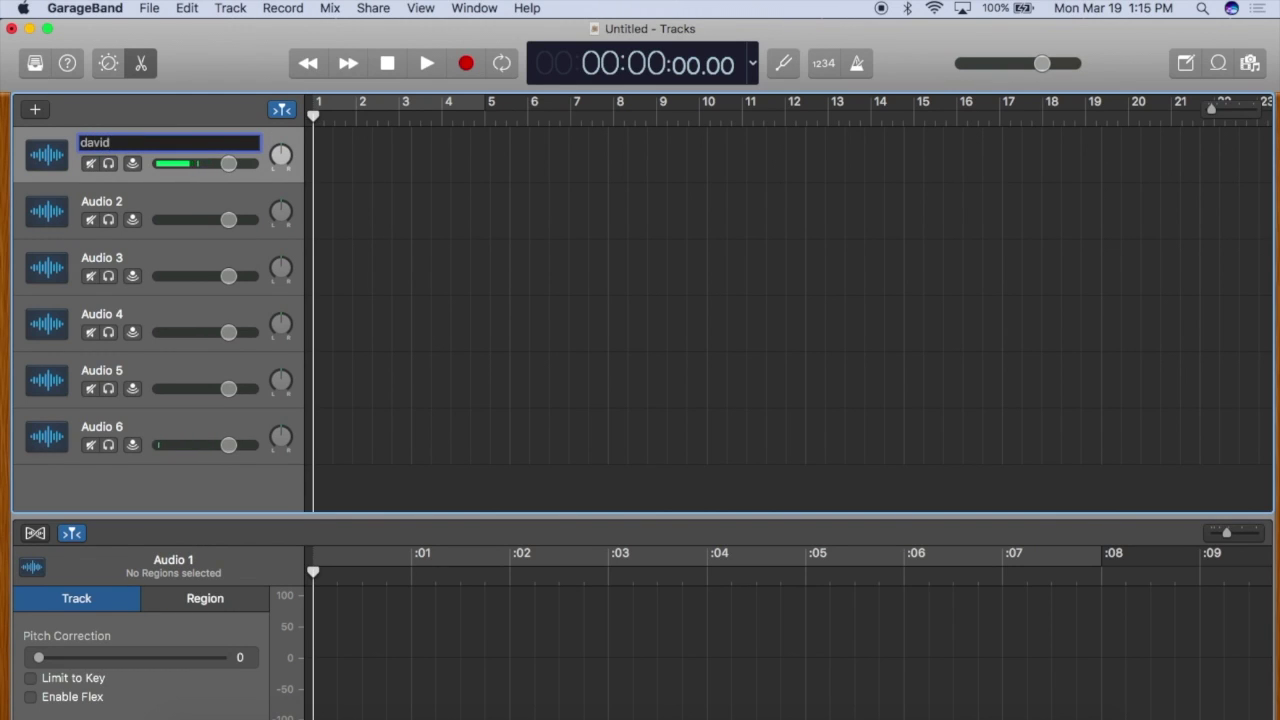
{"action": "key", "text": "Return"}
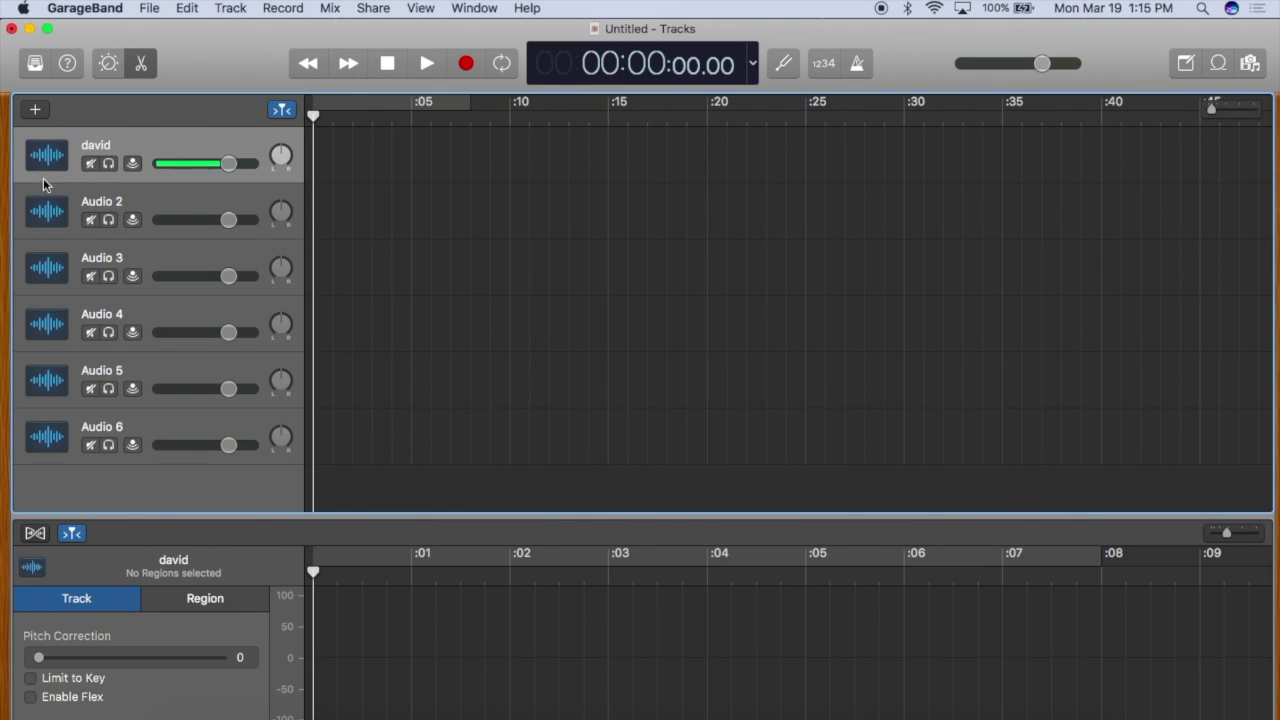